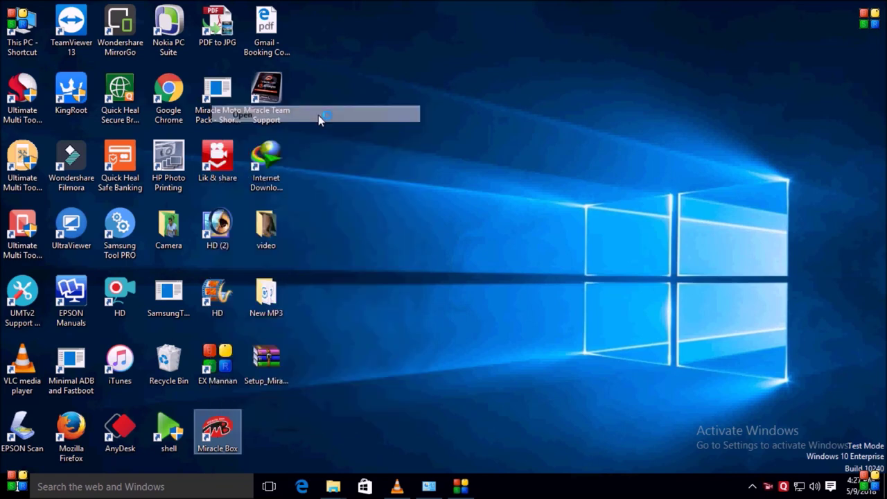
{"action": "right_click", "coordinate": [490, 109]}
{"action": "left_click", "coordinate": [527, 143]}
{"action": "right_click", "coordinate": [504, 124]}
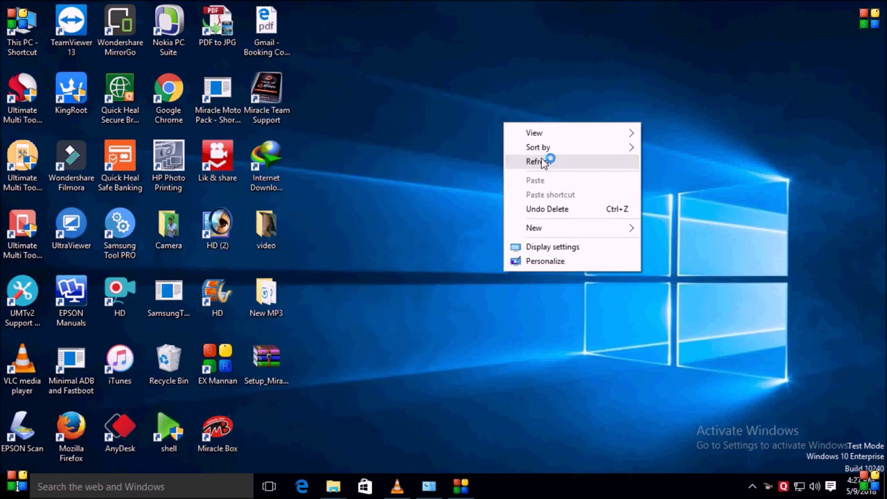
{"action": "left_click", "coordinate": [544, 162]}
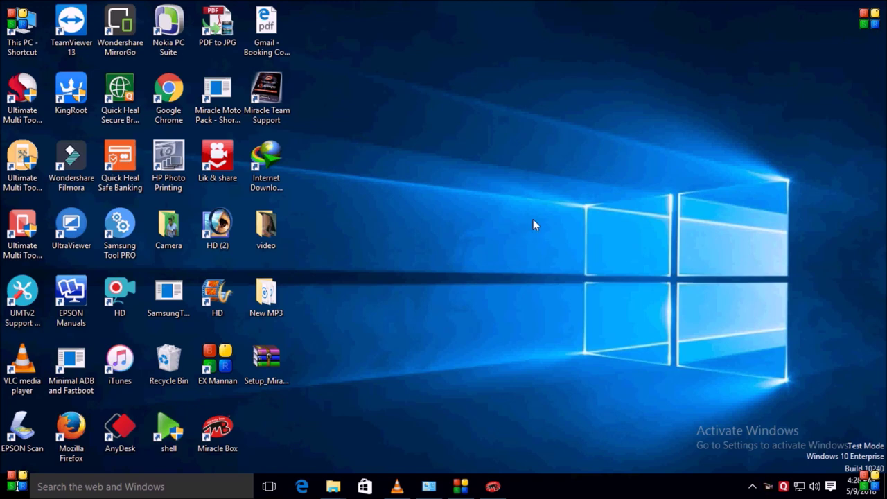
{"action": "right_click", "coordinate": [479, 118]}
{"action": "right_click", "coordinate": [513, 142]}
{"action": "left_click", "coordinate": [547, 179]}
{"action": "right_click", "coordinate": [538, 164]}
{"action": "left_click", "coordinate": [578, 202]}
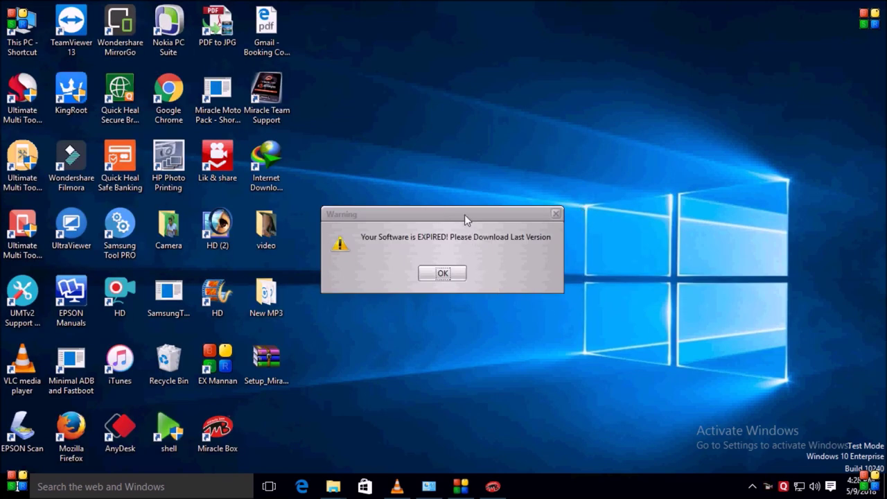
Dismiss the Miracle Box expired-software warning and refresh the desktop.
{"action": "left_click_drag", "start_coordinate": [465, 214], "coordinate": [549, 206]}
{"action": "left_click", "coordinate": [527, 264]}
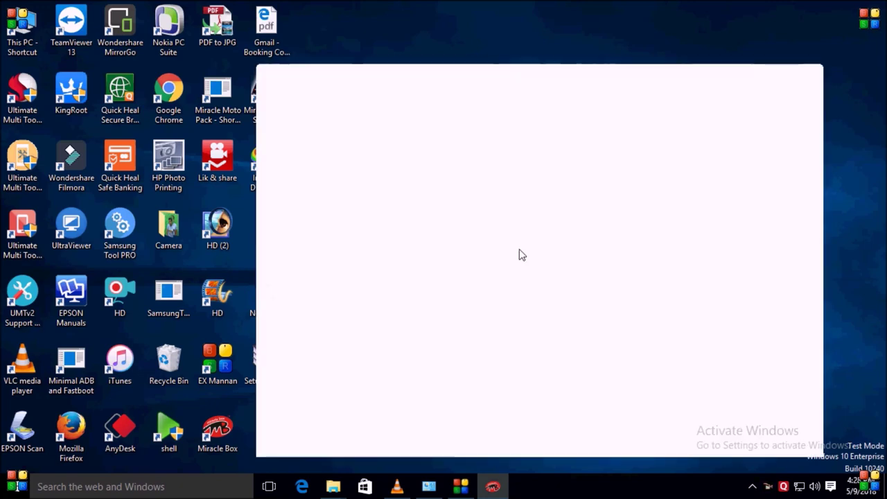
{"action": "right_click", "coordinate": [503, 234]}
{"action": "left_click", "coordinate": [535, 276]}
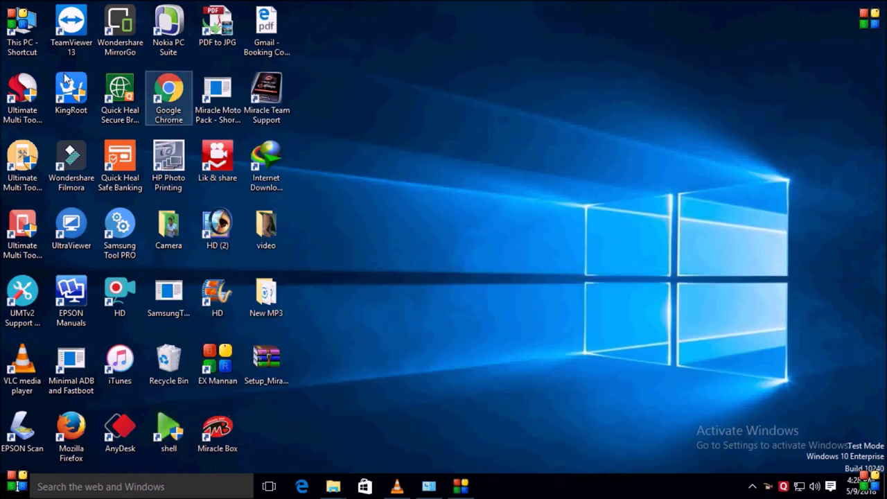
Uninstall Miracle Box through Programs and Features, confirm its removal, and close the programs list.
{"action": "left_click", "coordinate": [435, 490]}
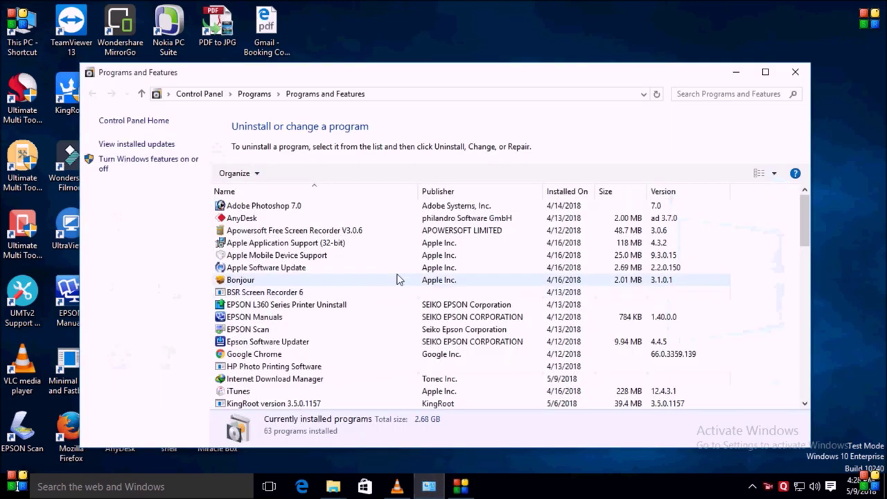
{"action": "left_click_drag", "start_coordinate": [463, 79], "coordinate": [476, 44]}
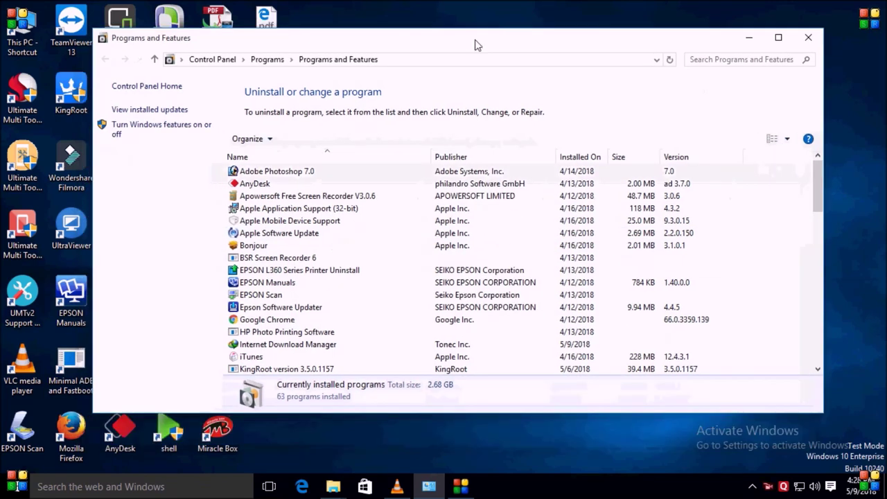
{"action": "scroll", "coordinate": [454, 212], "scroll_direction": "down", "scroll_amount": 1}
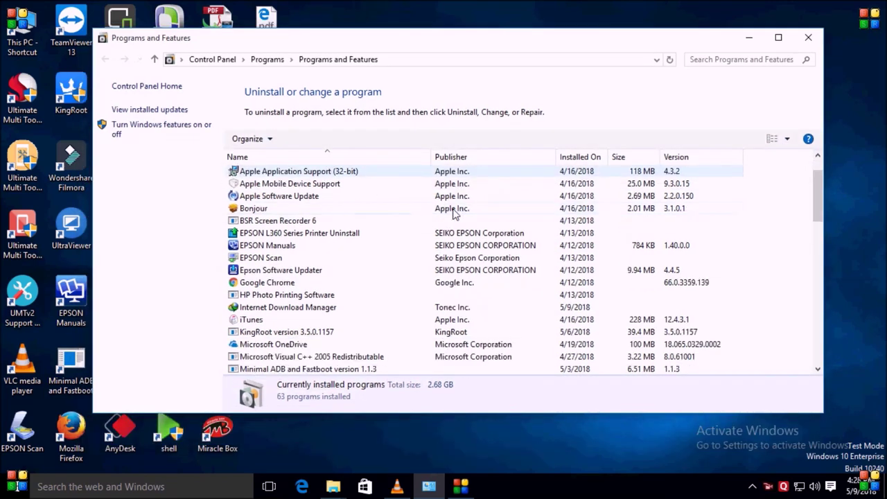
{"action": "scroll", "coordinate": [452, 215], "scroll_direction": "down", "scroll_amount": 2}
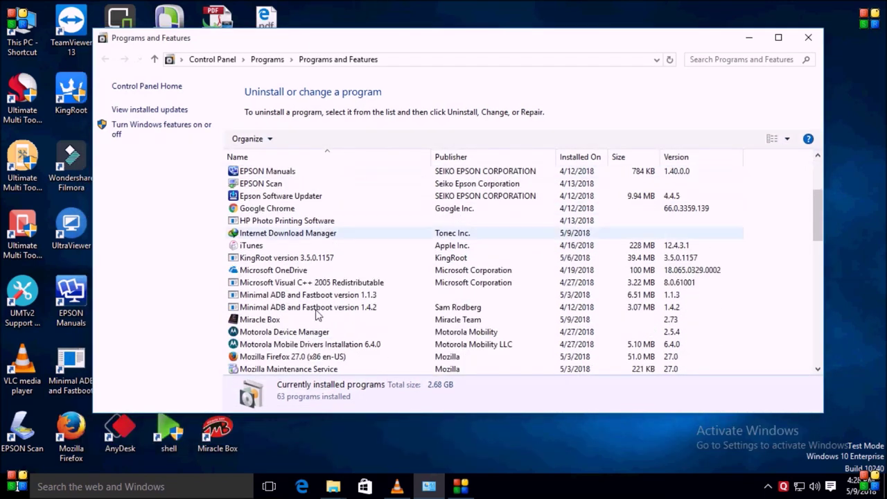
{"action": "left_click", "coordinate": [262, 322]}
{"action": "right_click", "coordinate": [263, 321]}
{"action": "left_click", "coordinate": [299, 333]}
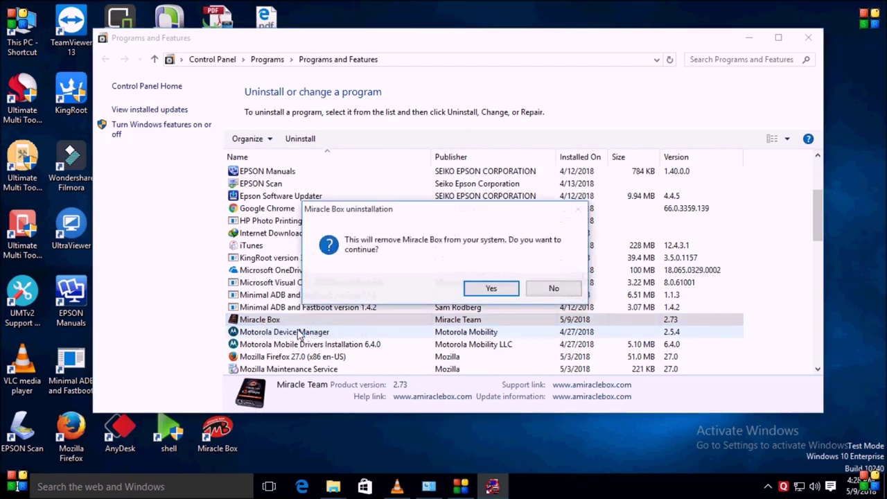
{"action": "left_click", "coordinate": [492, 288]}
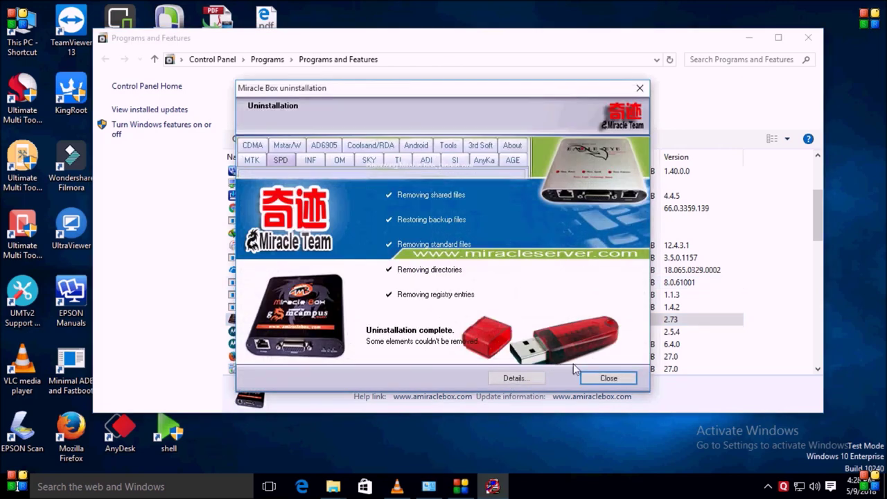
{"action": "left_click", "coordinate": [608, 378]}
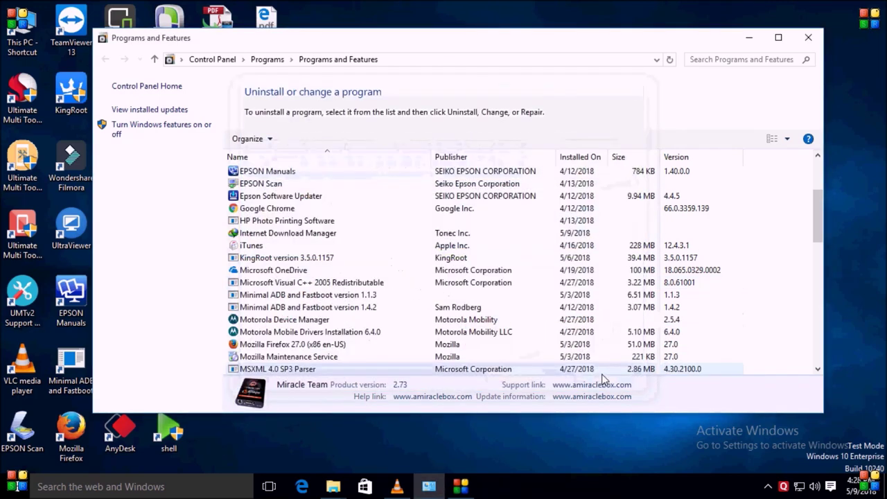
{"action": "left_click", "coordinate": [808, 38]}
Delete the leftover Miracle Box folder from Local Disk (C:) and return to the refreshed desktop.
{"action": "double_click", "coordinate": [34, 33]}
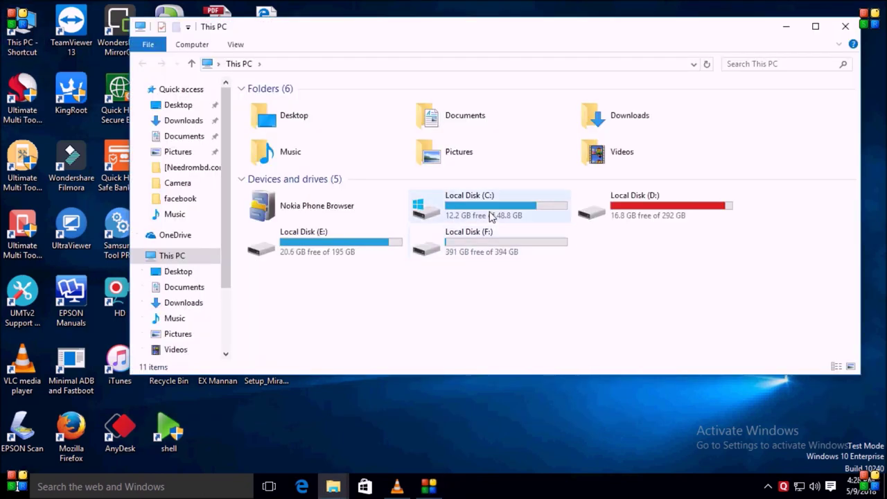
{"action": "left_click", "coordinate": [491, 216]}
{"action": "right_click", "coordinate": [491, 217]}
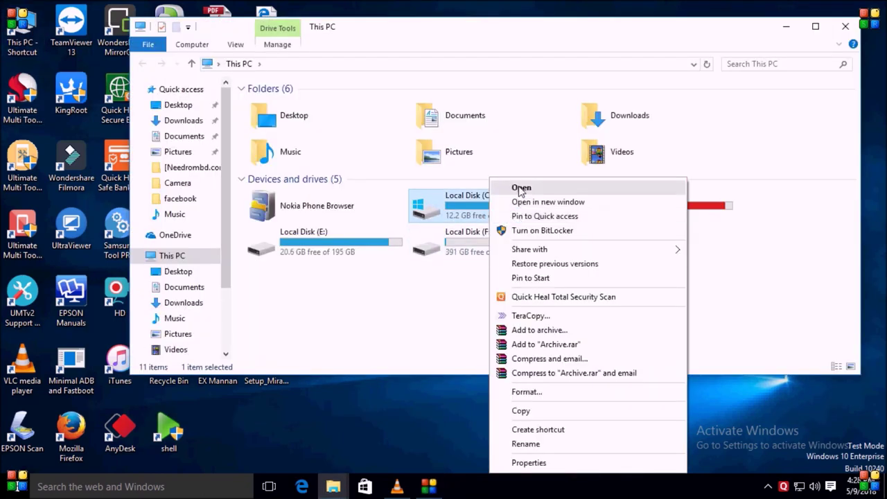
{"action": "left_click", "coordinate": [521, 188]}
{"action": "left_click", "coordinate": [298, 134]}
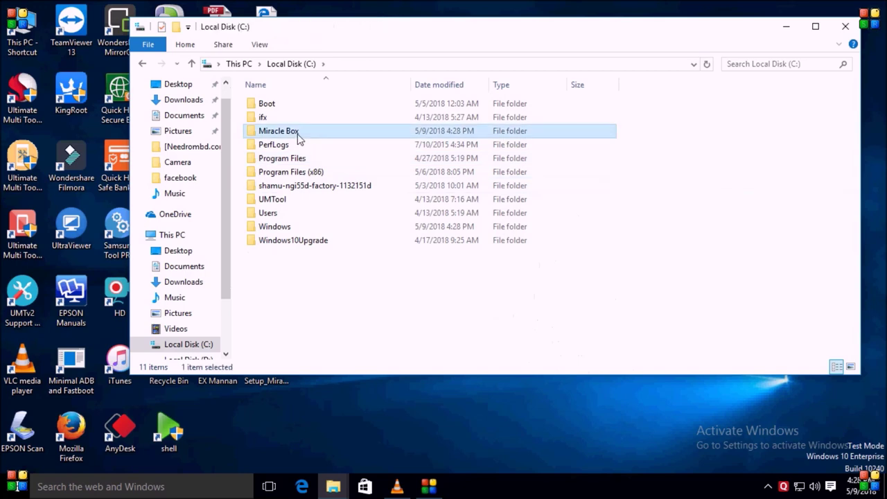
{"action": "right_click", "coordinate": [299, 138]}
{"action": "left_click", "coordinate": [346, 430]}
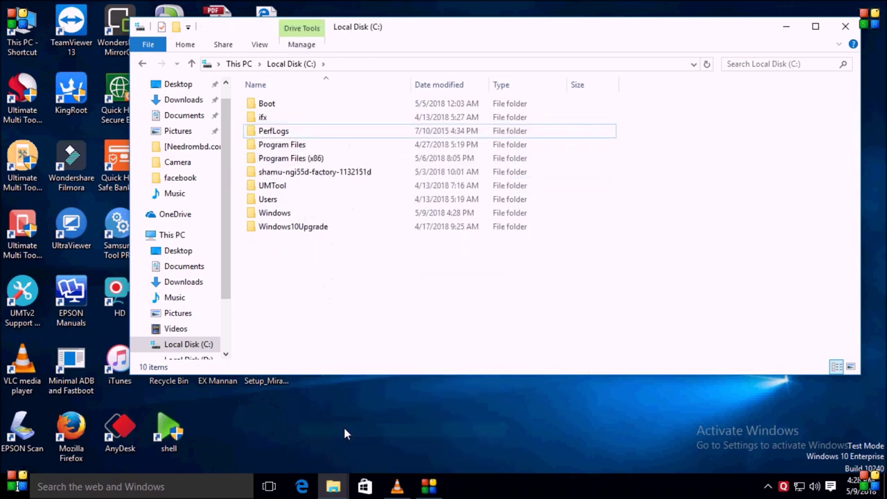
{"action": "left_click", "coordinate": [844, 28]}
{"action": "right_click", "coordinate": [557, 61]}
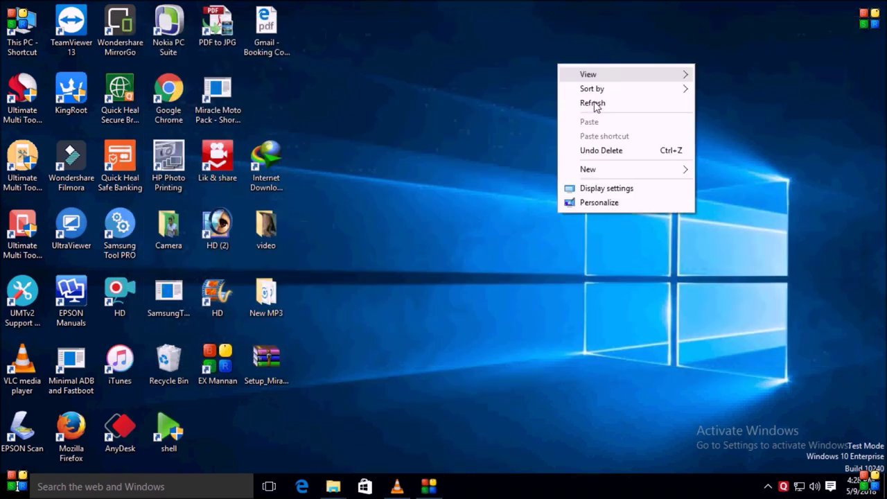
{"action": "left_click", "coordinate": [601, 105]}
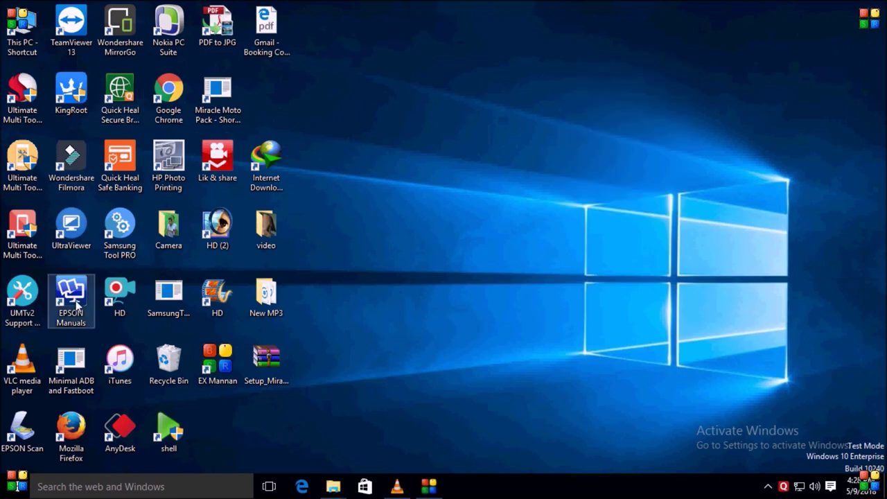
Empty the Recycle Bin, confirming the permanent deletion, and refresh the desktop.
{"action": "right_click", "coordinate": [176, 365]}
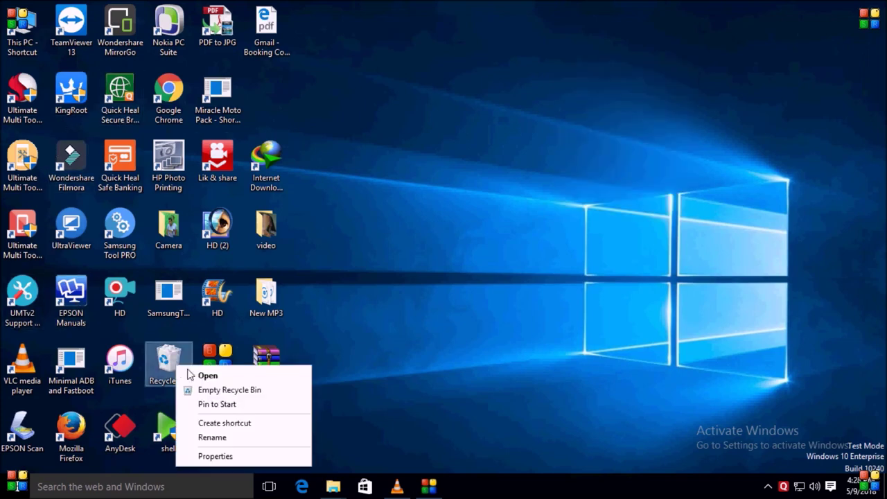
{"action": "left_click", "coordinate": [194, 389]}
{"action": "left_click", "coordinate": [501, 255]}
{"action": "right_click", "coordinate": [466, 230]}
{"action": "left_click", "coordinate": [505, 269]}
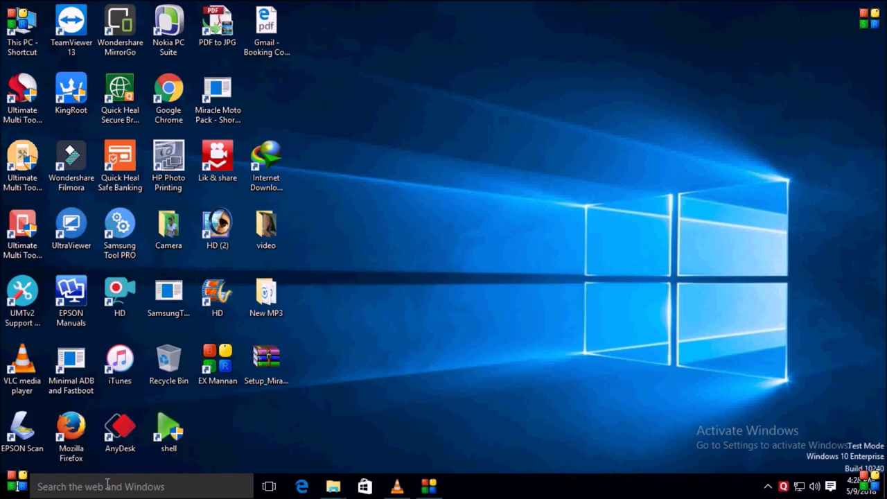
Open the Windows temporary files folder by searching for %temp%.
{"action": "left_click", "coordinate": [107, 485]}
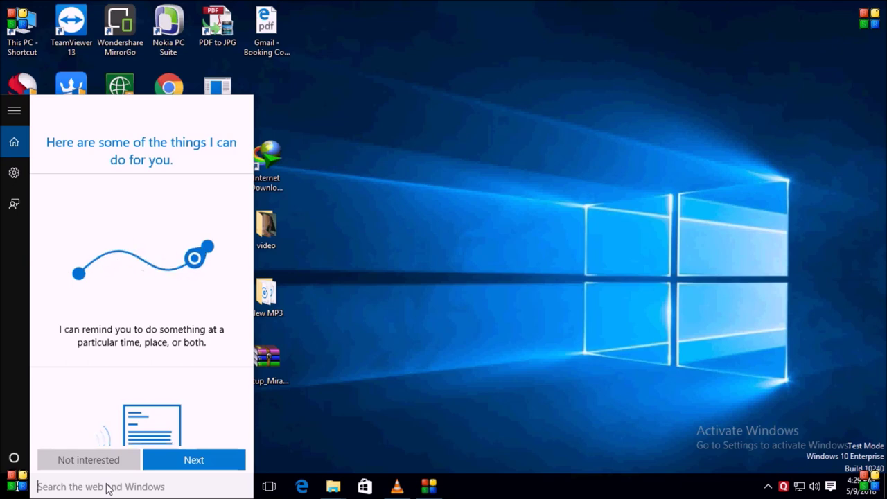
{"action": "type", "text": "%"}
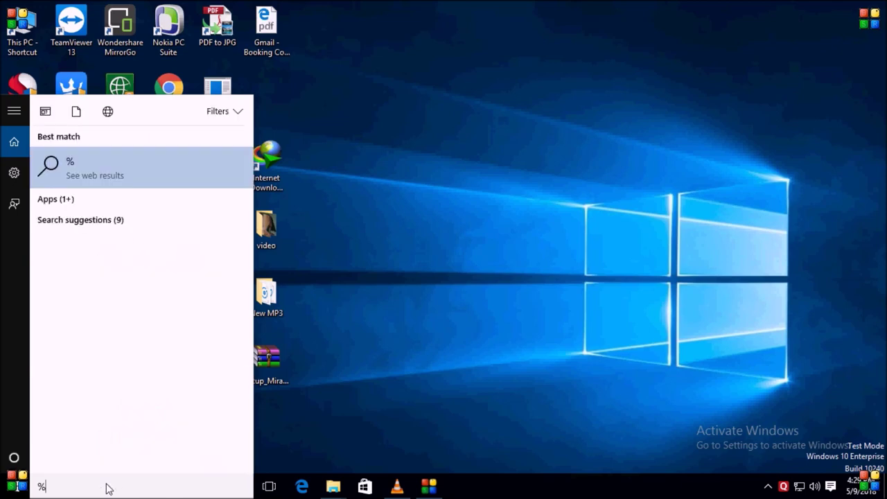
{"action": "type", "text": "temp"}
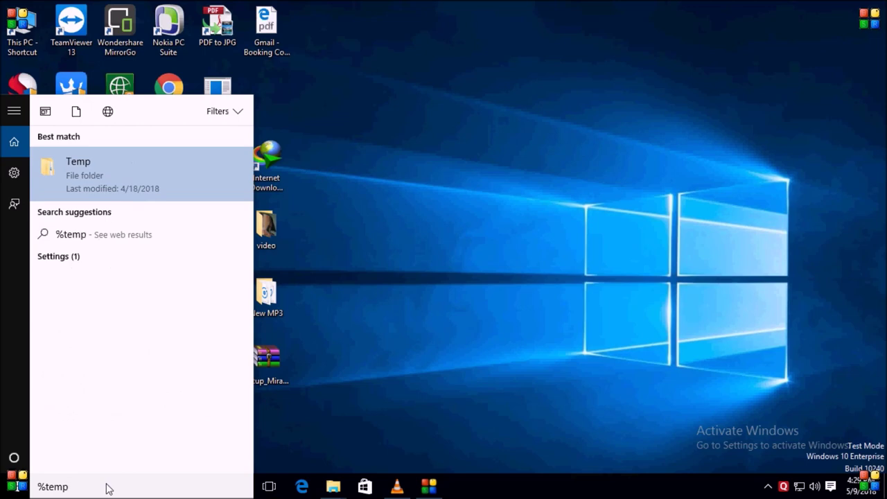
{"action": "type", "text": "%"}
{"action": "key", "text": "Return"}
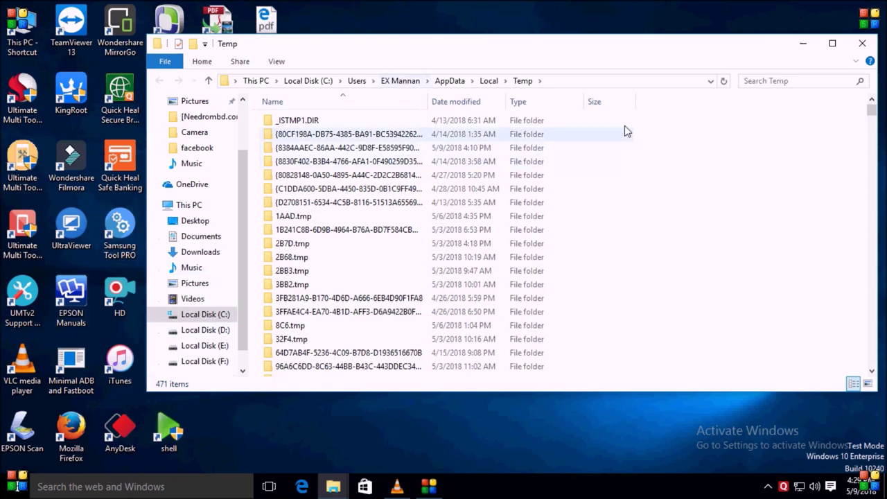
Delete everything in the Temp folder, granting administrator permission for CR_6666E.tmp and cancelling for the folder that is in use.
{"action": "key", "text": "ctrl+a"}
{"action": "scroll", "coordinate": [663, 121], "scroll_direction": "down", "scroll_amount": 20}
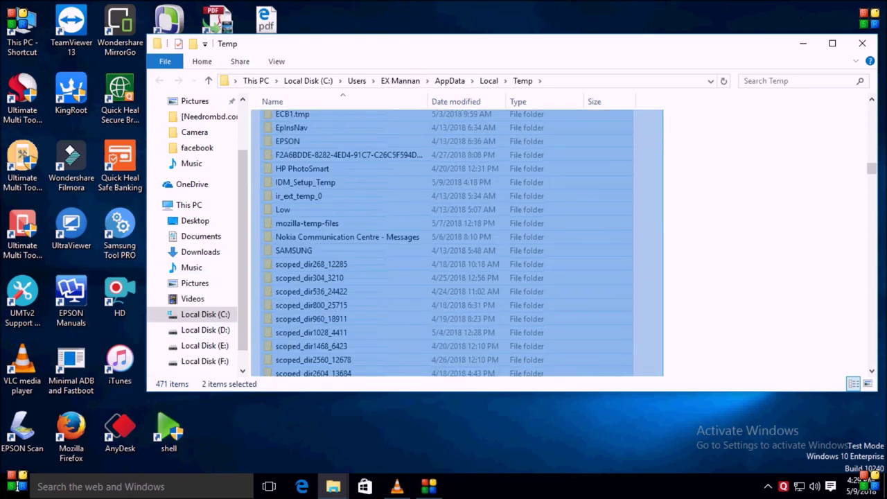
{"action": "scroll", "coordinate": [294, 167], "scroll_direction": "down", "scroll_amount": 20}
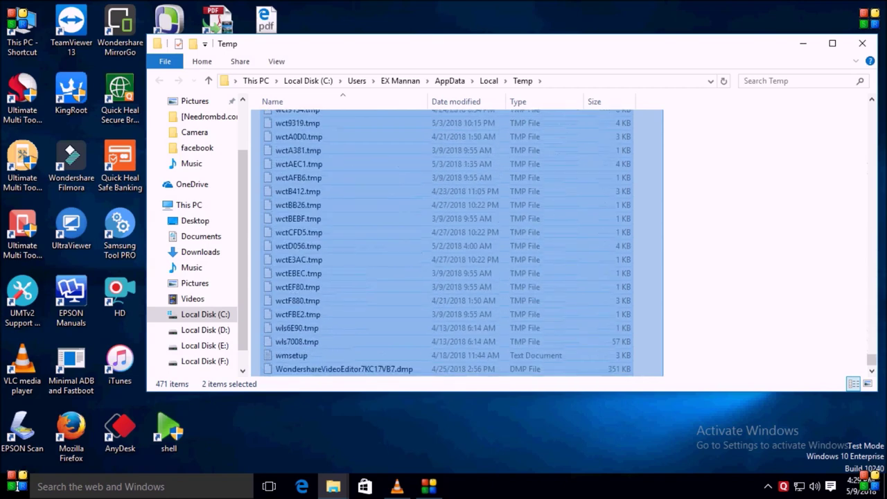
{"action": "right_click", "coordinate": [294, 159]}
{"action": "left_click", "coordinate": [346, 340]}
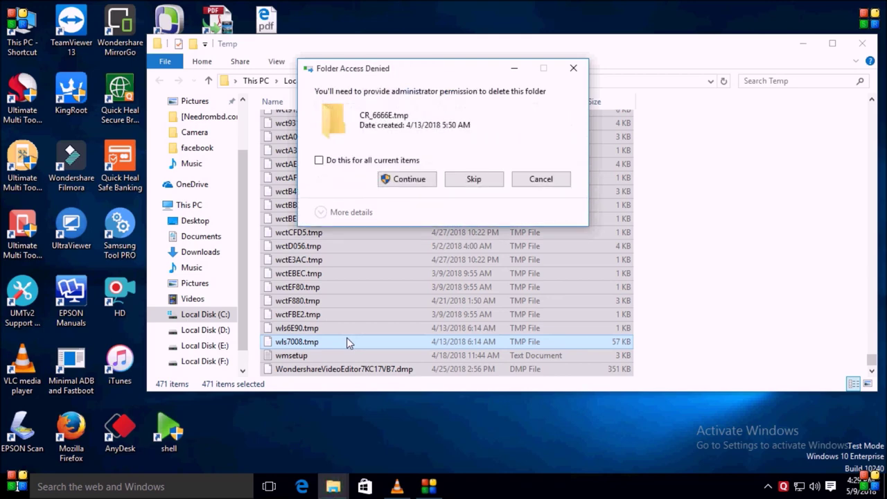
{"action": "left_click", "coordinate": [407, 179]}
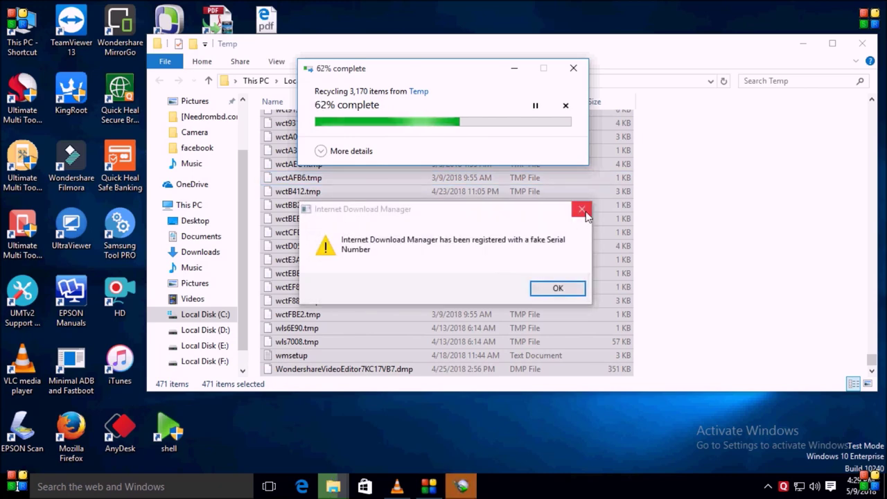
{"action": "left_click", "coordinate": [579, 209]}
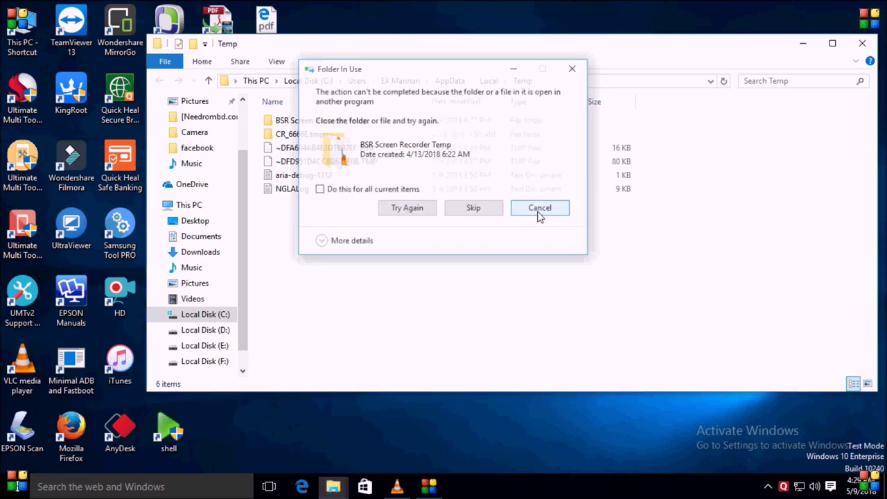
{"action": "left_click", "coordinate": [540, 210]}
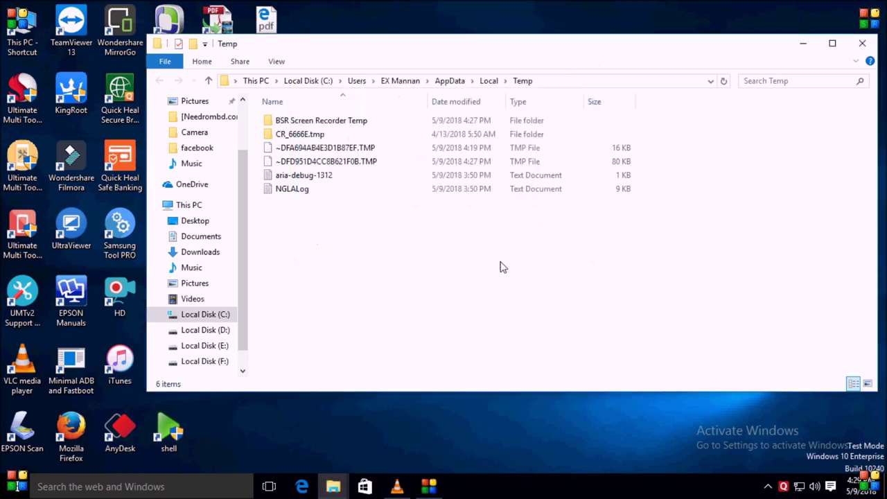
Delete the remaining CR_6666E.tmp folder, close the Temp window, and refresh the desktop.
{"action": "right_click", "coordinate": [317, 134]}
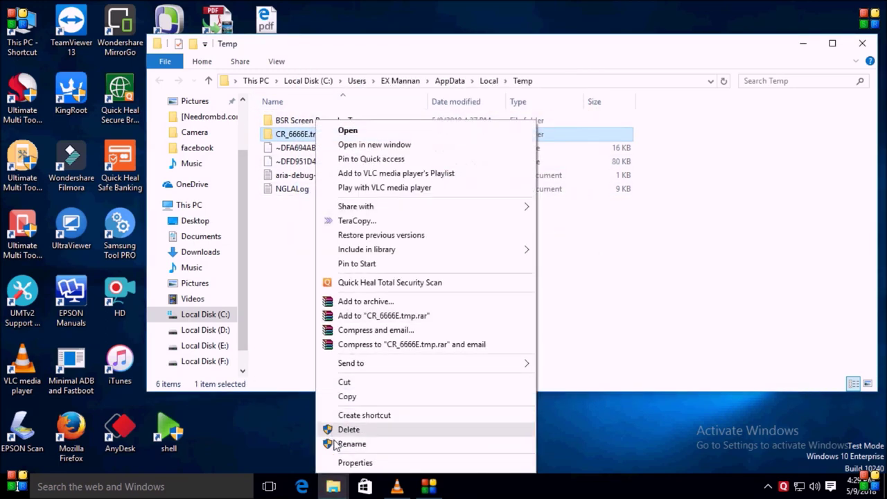
{"action": "left_click", "coordinate": [349, 430]}
{"action": "key", "text": "alt+F4"}
{"action": "right_click", "coordinate": [440, 106]}
{"action": "left_click", "coordinate": [485, 151]}
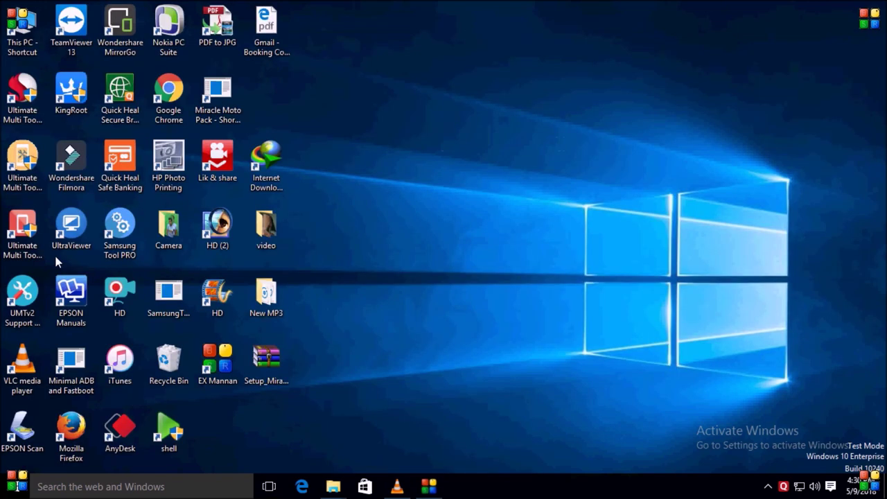
Empty the Recycle Bin of the deleted temporary files, granting administrator permission for all current items.
{"action": "right_click", "coordinate": [173, 363]}
{"action": "left_click", "coordinate": [214, 382]}
{"action": "left_click", "coordinate": [490, 255]}
{"action": "right_click", "coordinate": [451, 205]}
{"action": "left_click", "coordinate": [497, 247]}
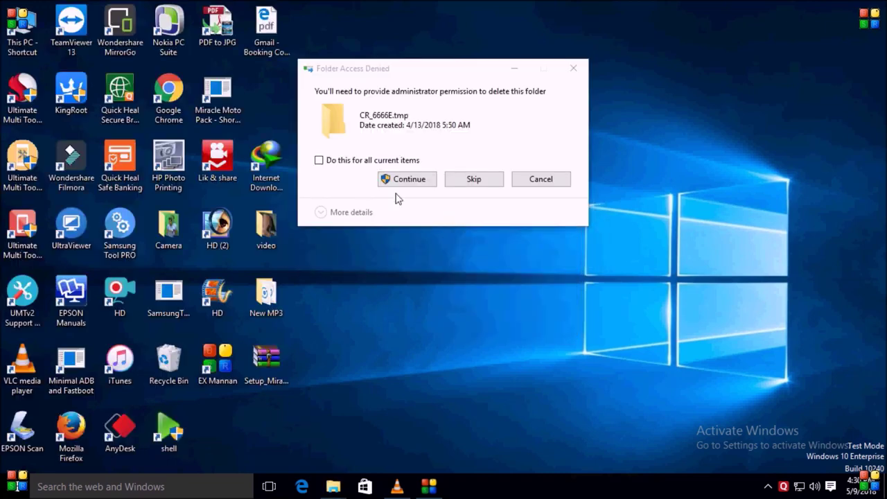
{"action": "left_click", "coordinate": [318, 160]}
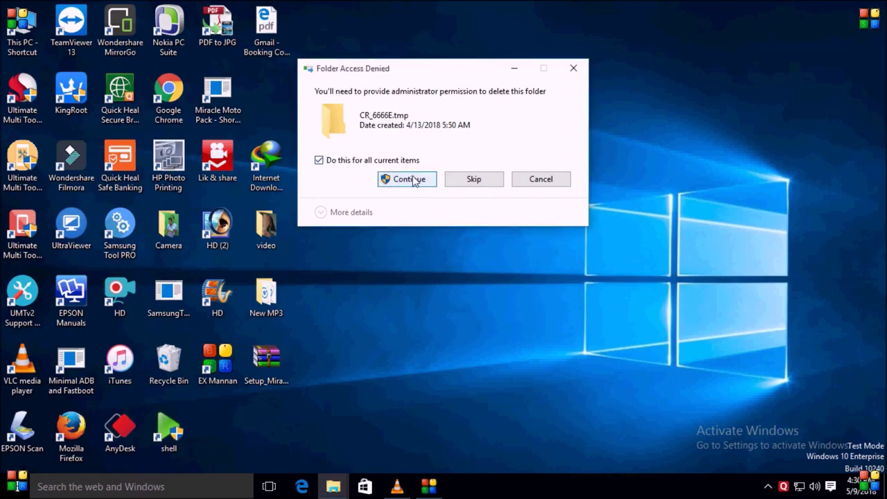
{"action": "left_click", "coordinate": [414, 180]}
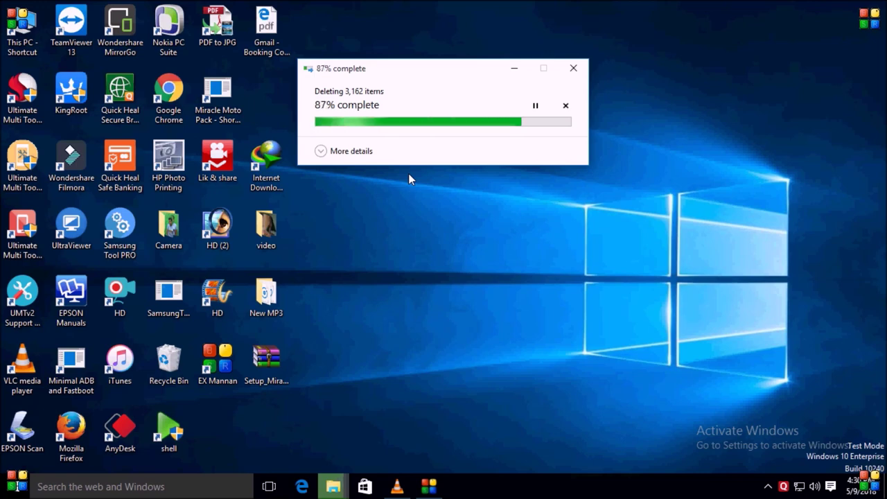
Refresh the desktop, move the Setup_Miracle_Thunder_Edition_2.75 archive to an empty desktop area, and open its options for extracting files.
{"action": "right_click", "coordinate": [416, 173]}
{"action": "left_click", "coordinate": [436, 208]}
{"action": "left_click_drag", "start_coordinate": [263, 369], "coordinate": [451, 134]}
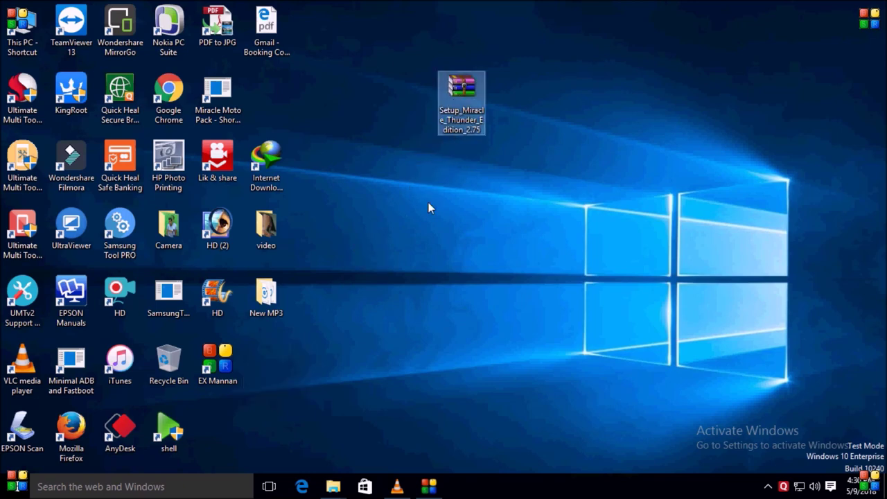
{"action": "mouse_move", "coordinate": [462, 131]}
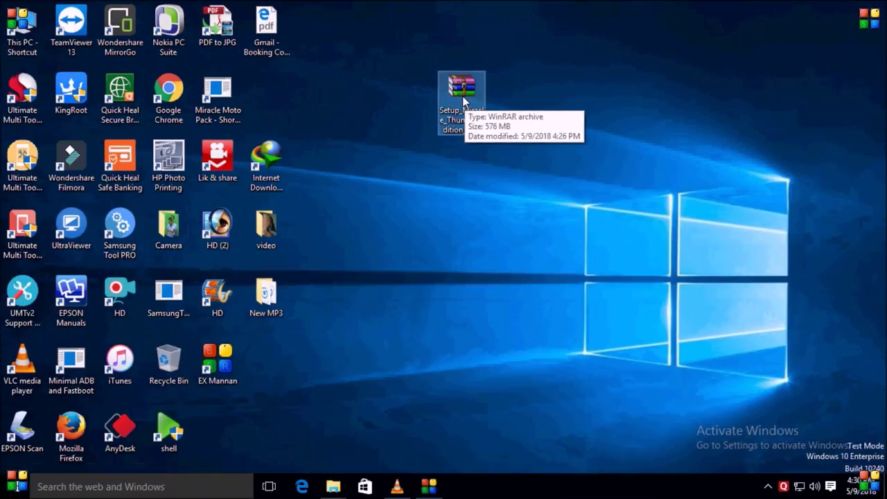
{"action": "right_click", "coordinate": [443, 194]}
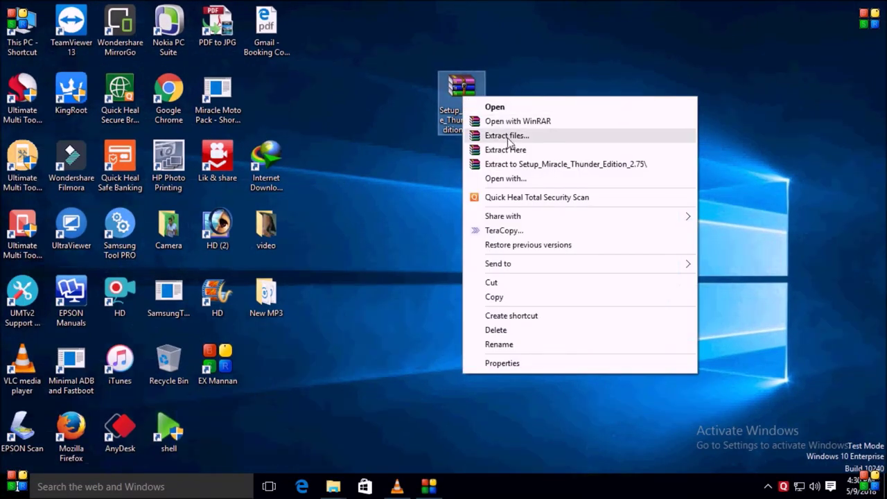
{"action": "left_click", "coordinate": [508, 138]}
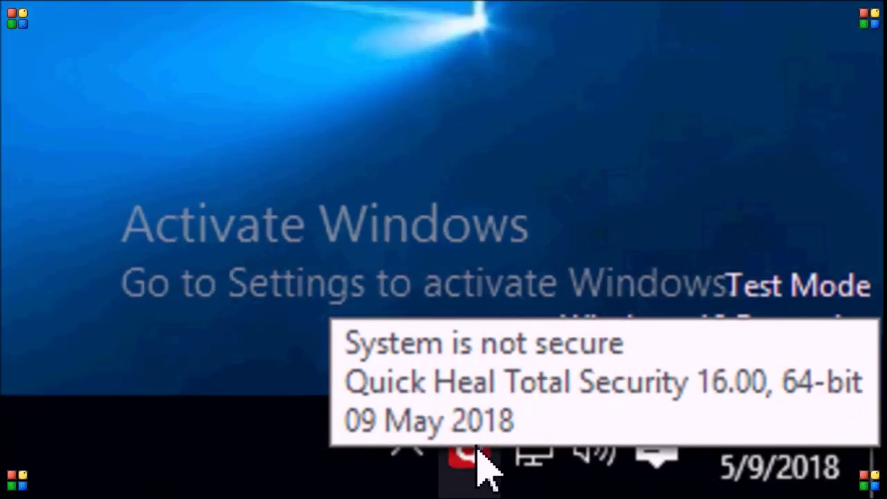
Enable virus protection in Quick Heal Total Security, and check its quarantined files before closing the program.
{"action": "right_click", "coordinate": [527, 461]}
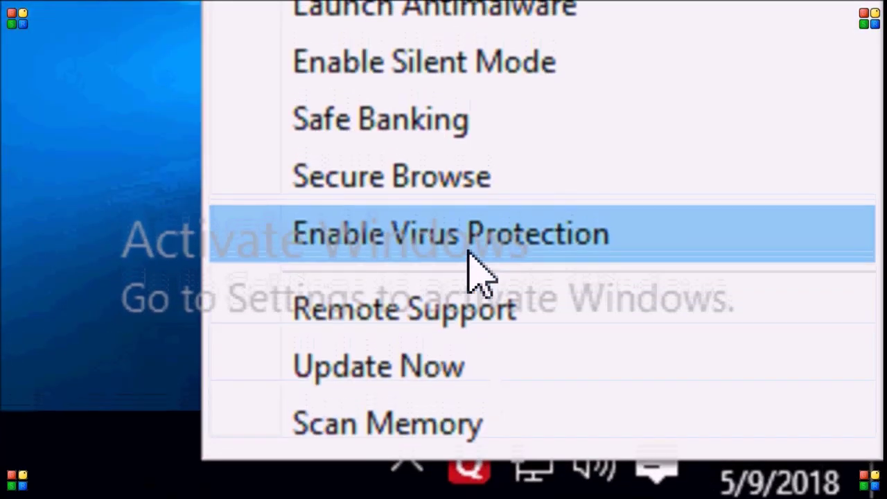
{"action": "left_click", "coordinate": [470, 253]}
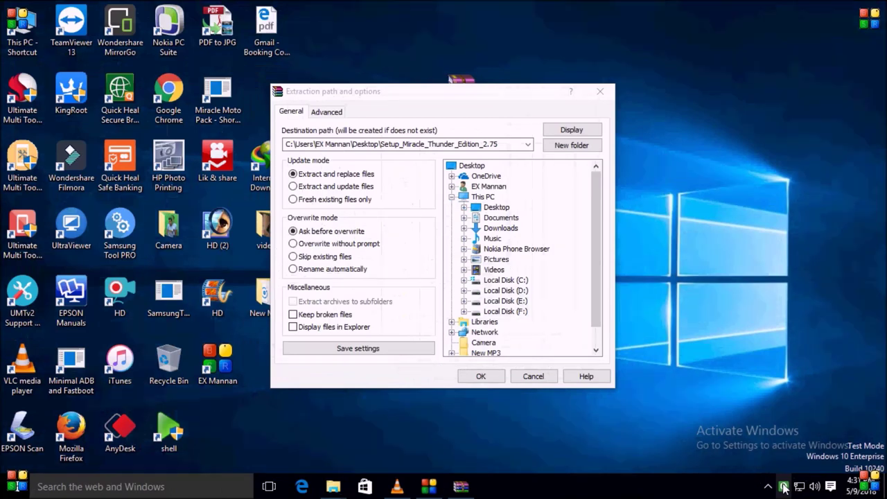
{"action": "double_click", "coordinate": [783, 487]}
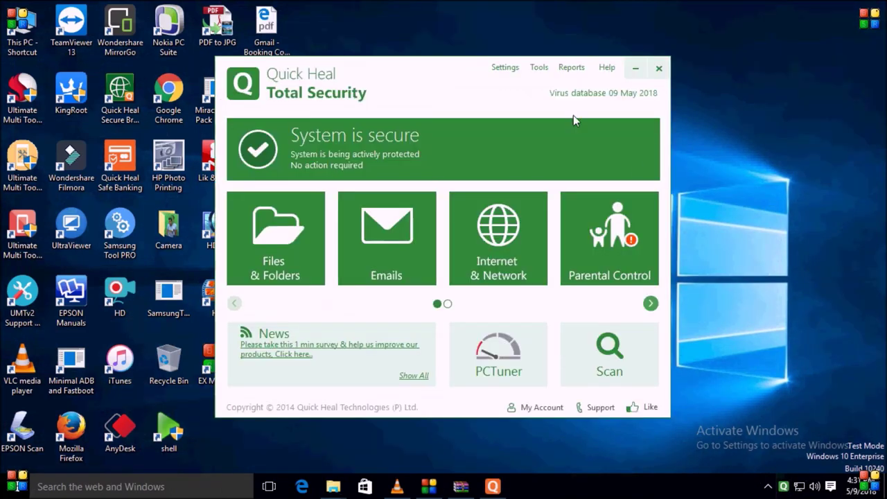
{"action": "left_click", "coordinate": [539, 67]}
{"action": "left_click", "coordinate": [312, 261]}
{"action": "left_click", "coordinate": [425, 352]}
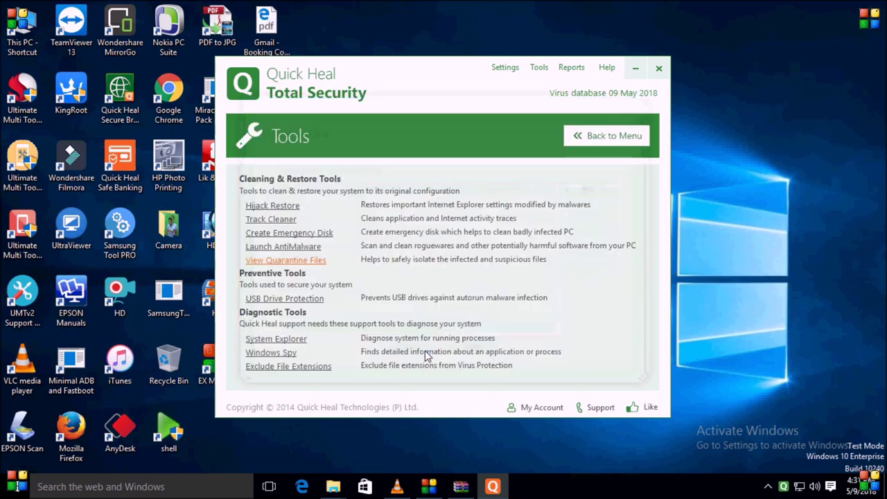
{"action": "left_click", "coordinate": [659, 67]}
Extract the archive into the desktop folder Setup_Miracle_Thunder_Edition_2.75, keeping the default options, and refresh the desktop.
{"action": "right_click", "coordinate": [694, 86]}
{"action": "left_click", "coordinate": [728, 124]}
{"action": "left_click", "coordinate": [485, 378]}
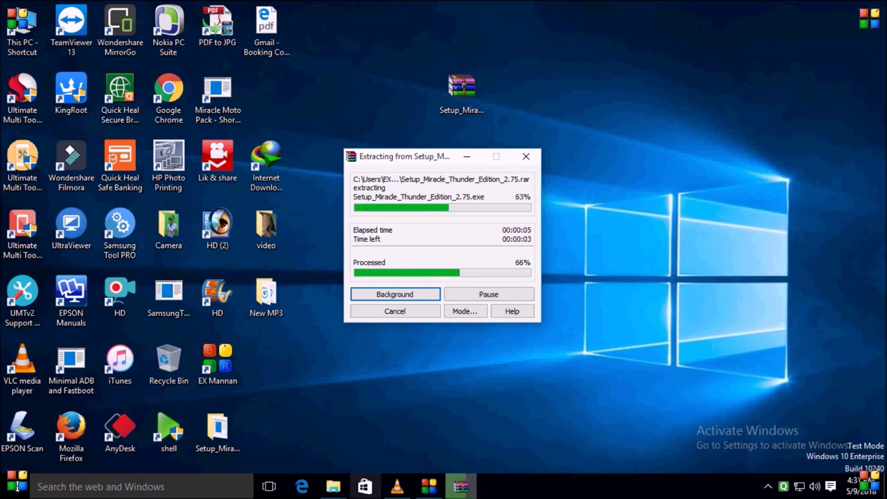
{"action": "right_click", "coordinate": [616, 159]}
{"action": "left_click", "coordinate": [664, 199]}
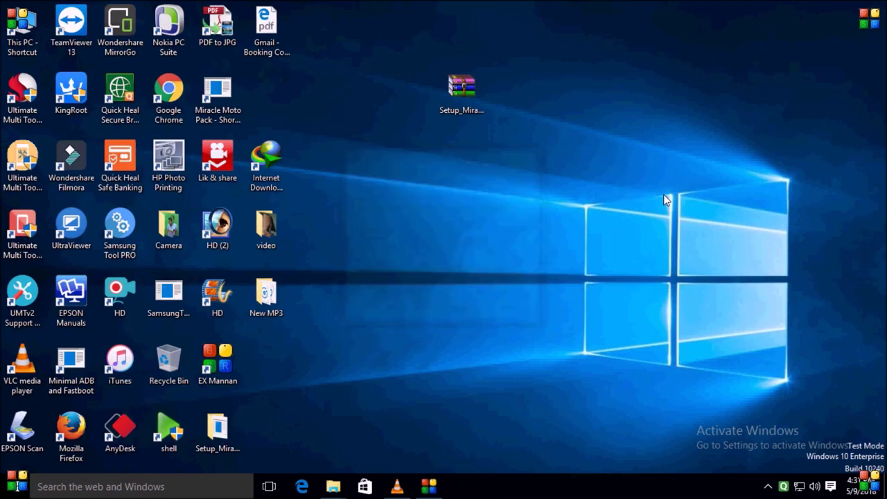
Move the extracted Setup_Miracle_Thunder_Edition_2.75 folder to an empty area of the desktop and open it.
{"action": "right_click", "coordinate": [590, 63]}
{"action": "left_click", "coordinate": [617, 97]}
{"action": "right_click", "coordinate": [617, 95]}
{"action": "left_click_drag", "start_coordinate": [215, 433], "coordinate": [498, 236]}
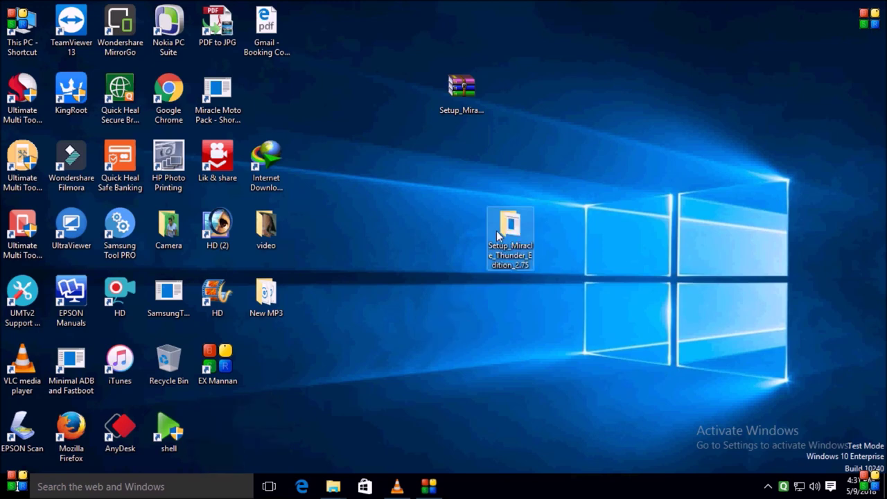
{"action": "right_click", "coordinate": [497, 235]}
{"action": "left_click", "coordinate": [531, 145]}
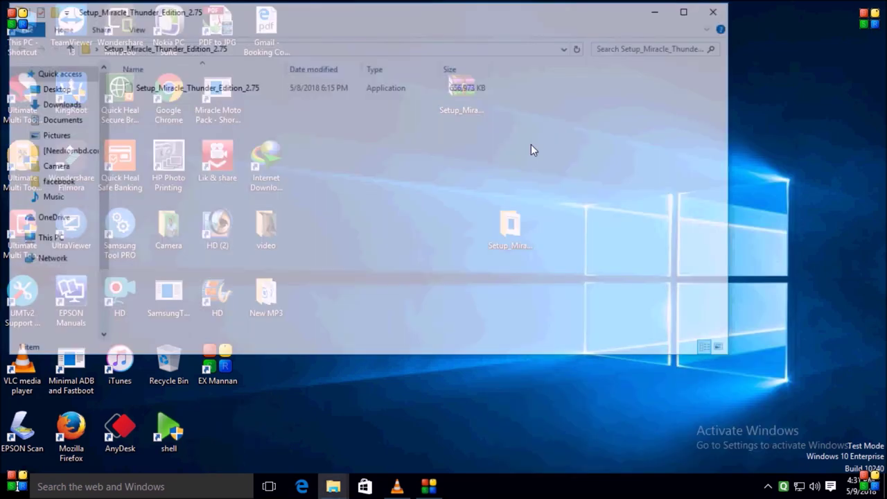
Launch the Setup_Miracle_Thunder_Edition_2.75 application and acknowledge the note about deleting old Miracle Box data.
{"action": "left_click", "coordinate": [212, 92]}
{"action": "right_click", "coordinate": [212, 93]}
{"action": "left_click", "coordinate": [243, 103]}
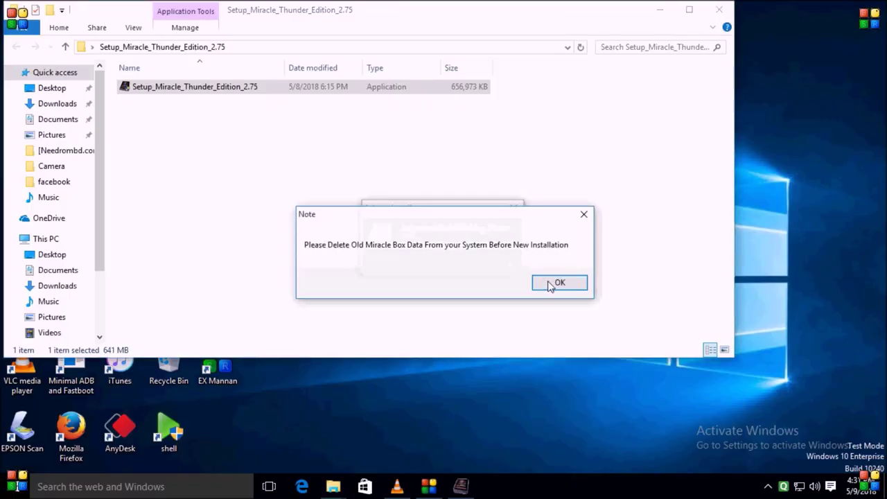
{"action": "left_click", "coordinate": [552, 281]}
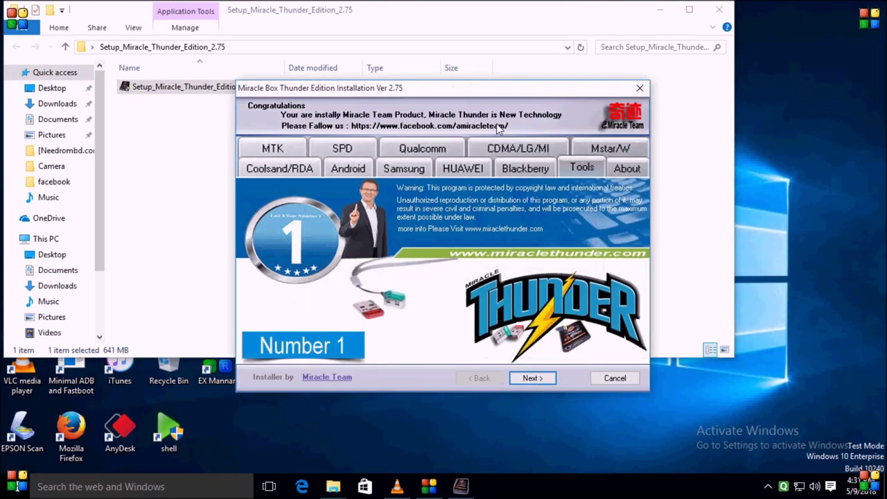
Accept all terms of the license agreement and start the Miracle Box Thunder Edition 2.75 installation.
{"action": "left_click_drag", "start_coordinate": [511, 100], "coordinate": [537, 102]}
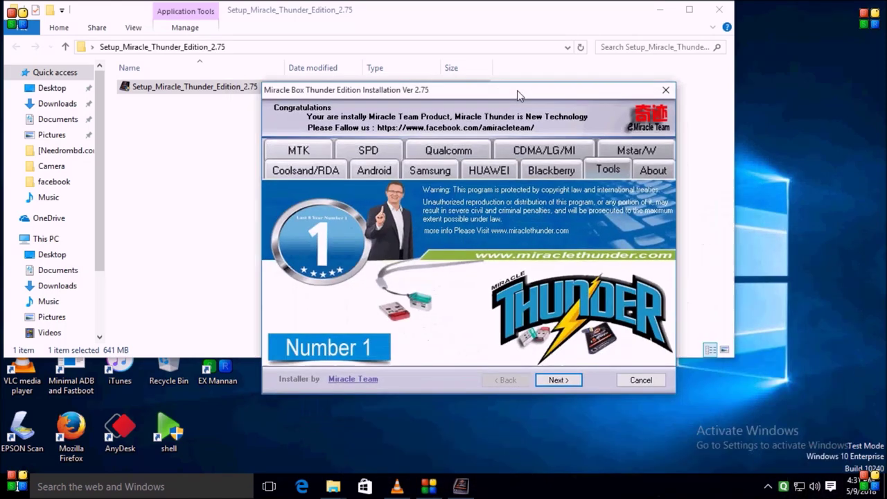
{"action": "left_click", "coordinate": [556, 380]}
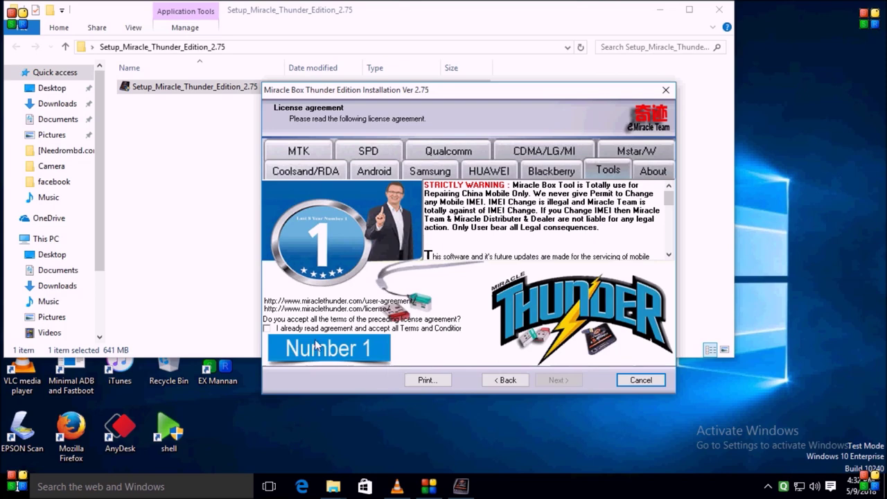
{"action": "left_click", "coordinate": [267, 330]}
{"action": "left_click", "coordinate": [554, 380]}
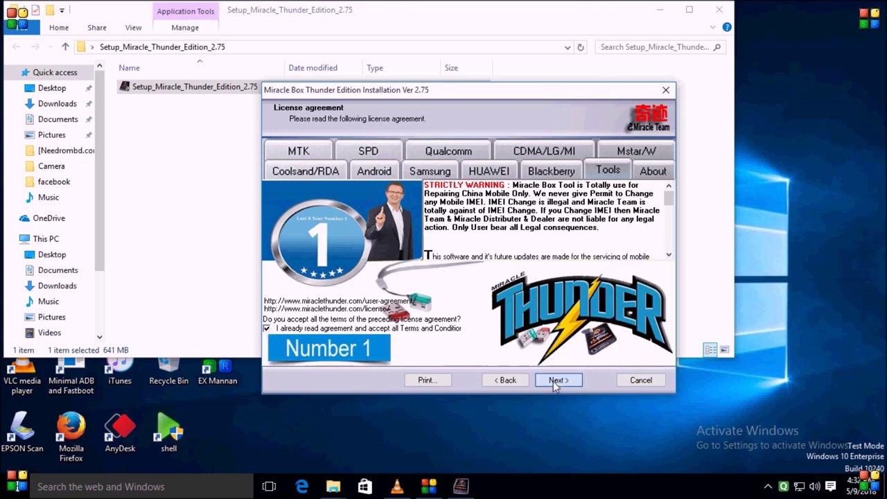
{"action": "left_click", "coordinate": [555, 381]}
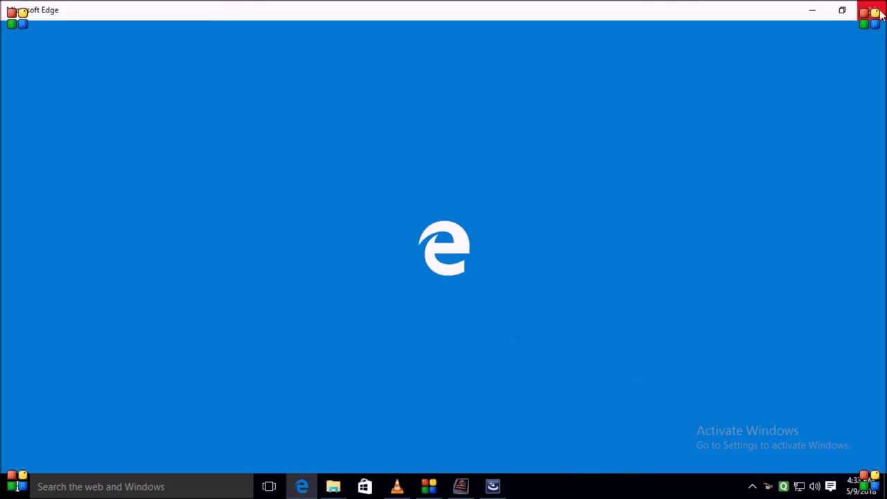
Close Microsoft Edge, then completely remove PL-2303 USB-to-Serial through the driver installer and finish its wizard.
{"action": "left_click", "coordinate": [875, 11]}
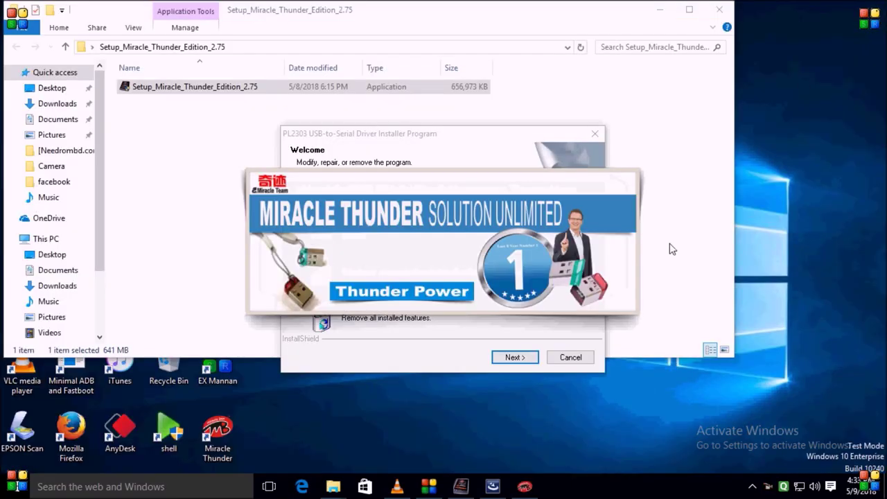
{"action": "left_click", "coordinate": [512, 357]}
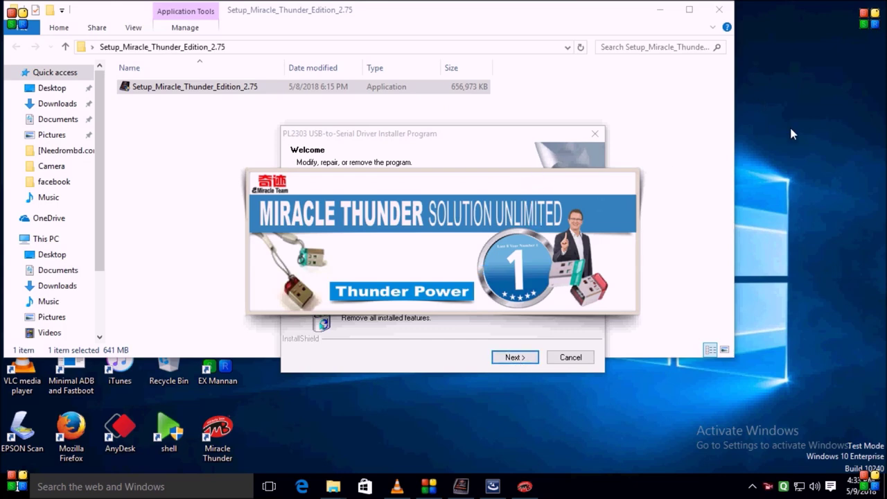
{"action": "right_click", "coordinate": [757, 101]}
{"action": "left_click", "coordinate": [790, 137]}
{"action": "left_click", "coordinate": [514, 358]}
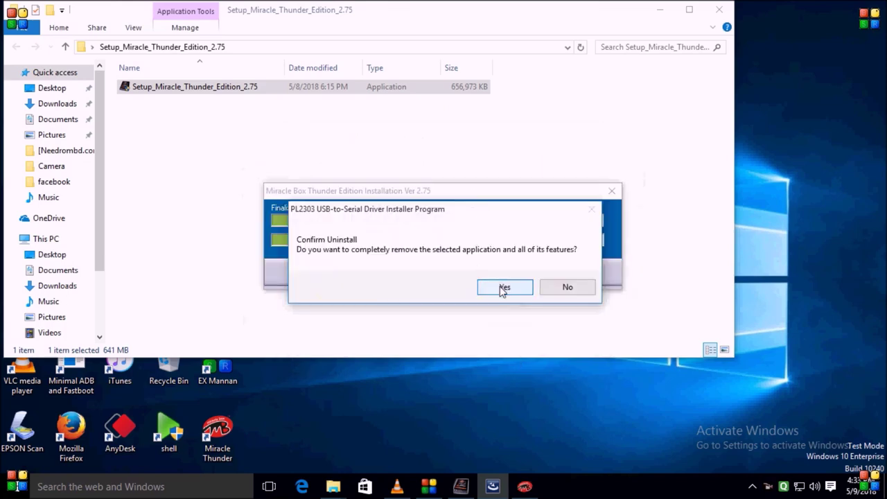
{"action": "left_click", "coordinate": [503, 287]}
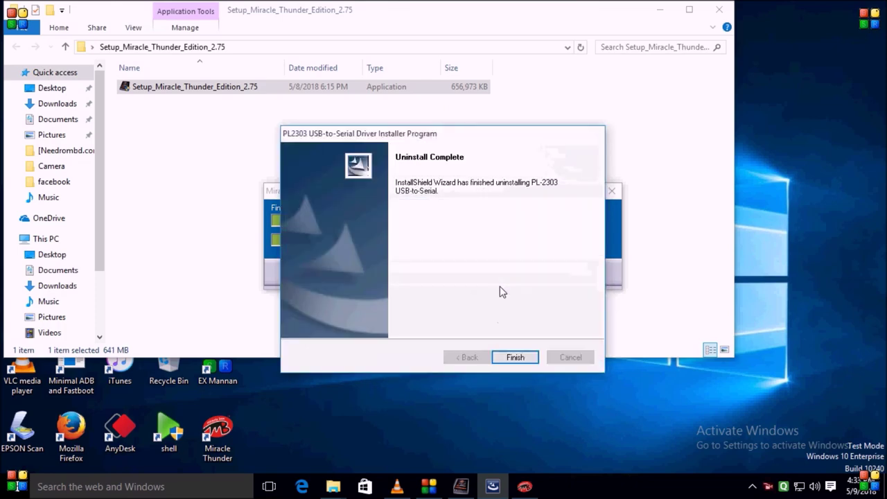
{"action": "left_click", "coordinate": [515, 357]}
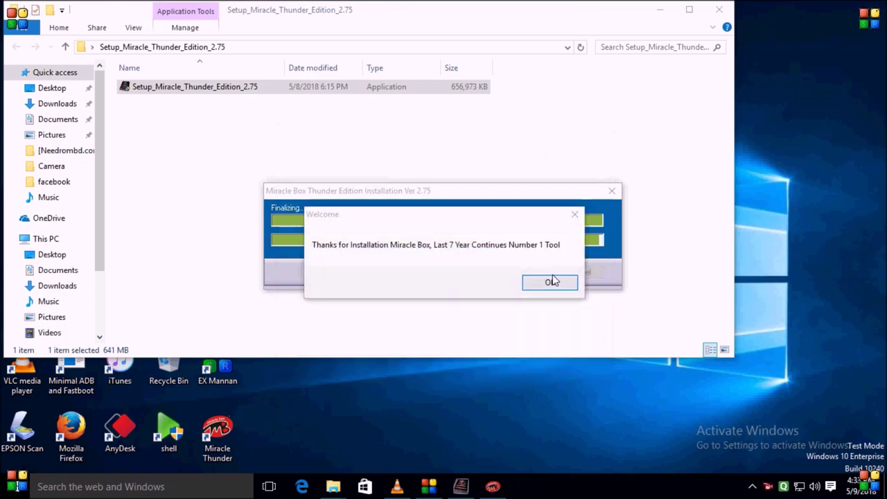
Dismiss the installation thank-you message, close the setup folder, and finish the Miracle Box Thunder Edition installer.
{"action": "left_click", "coordinate": [553, 281]}
{"action": "left_click", "coordinate": [693, 267]}
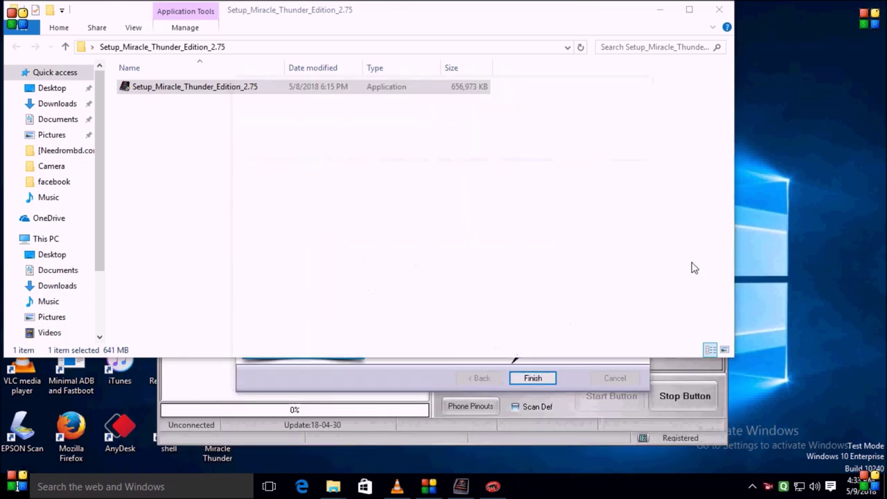
{"action": "left_click", "coordinate": [719, 10]}
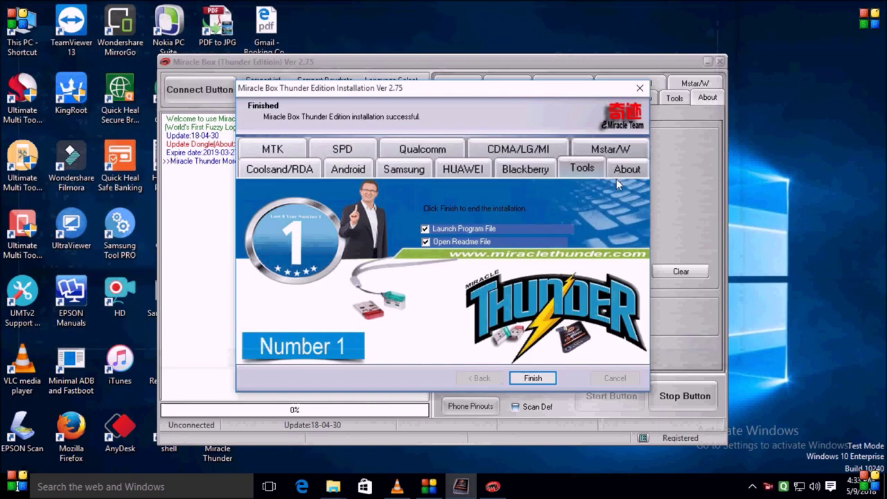
{"action": "left_click", "coordinate": [529, 376]}
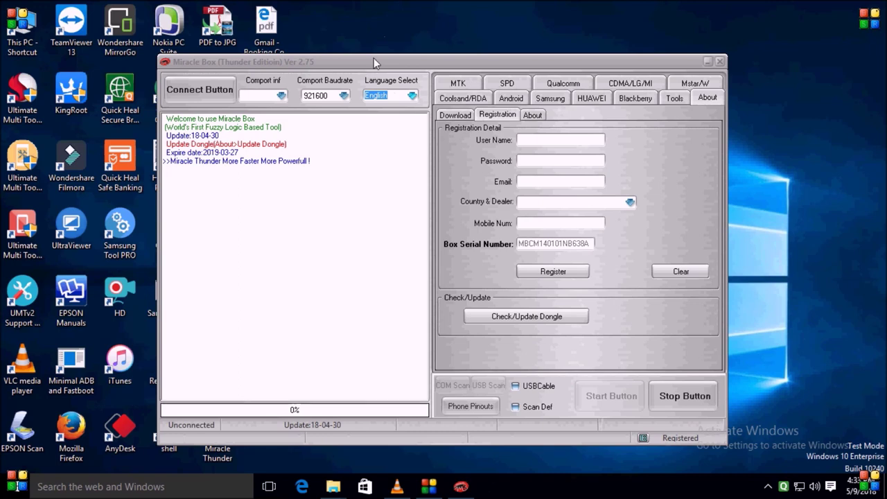
Move the Miracle Box window clear of the desktop shortcuts and try to check and update the dongle.
{"action": "left_click_drag", "start_coordinate": [374, 59], "coordinate": [452, 52]}
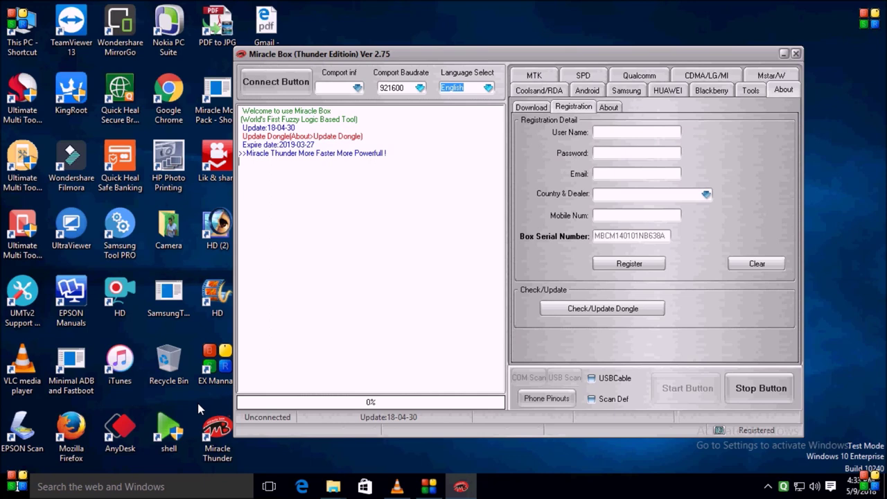
{"action": "left_click", "coordinate": [610, 309]}
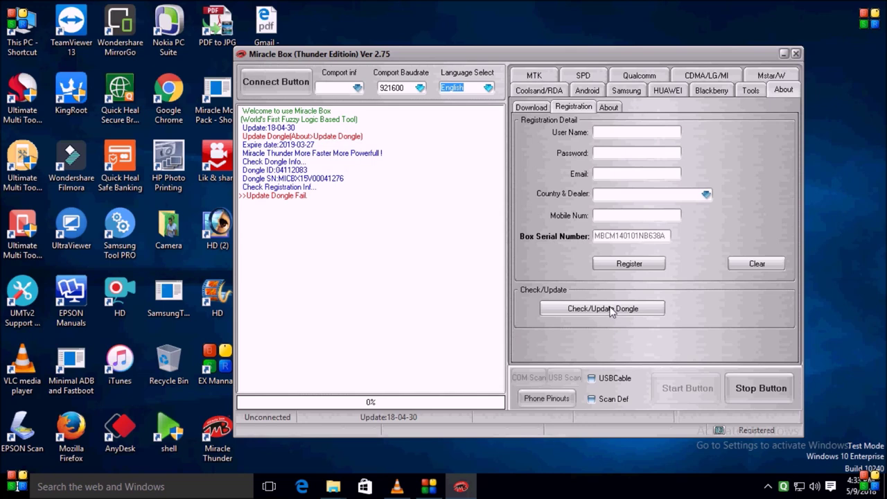
{"action": "left_click", "coordinate": [610, 310]}
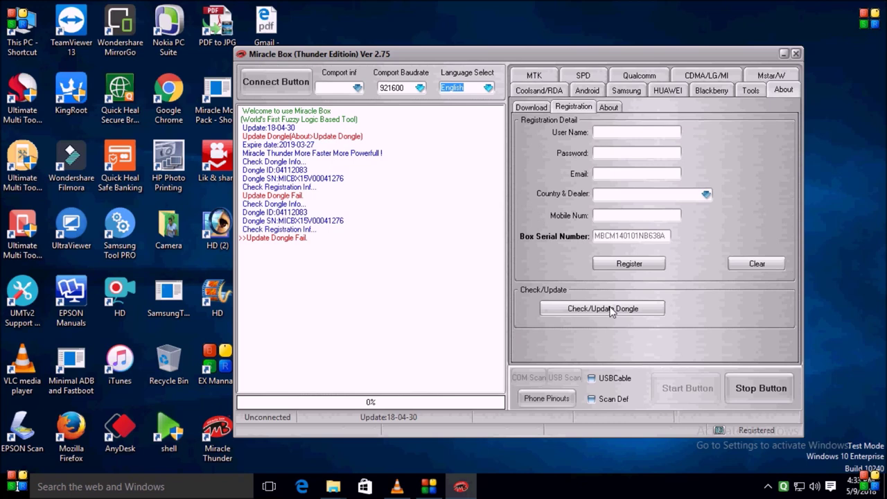
{"action": "left_click", "coordinate": [610, 310]}
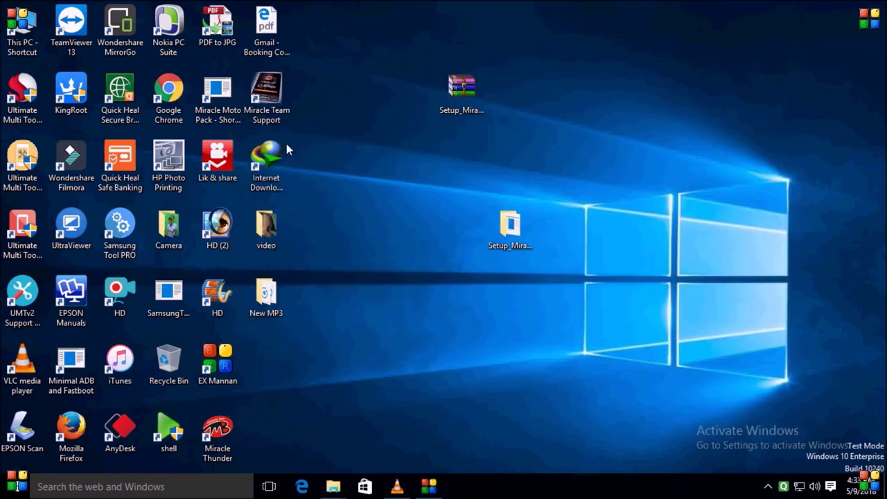
Open This PC from the desktop and go into Local Disk (C:).
{"action": "right_click", "coordinate": [31, 43]}
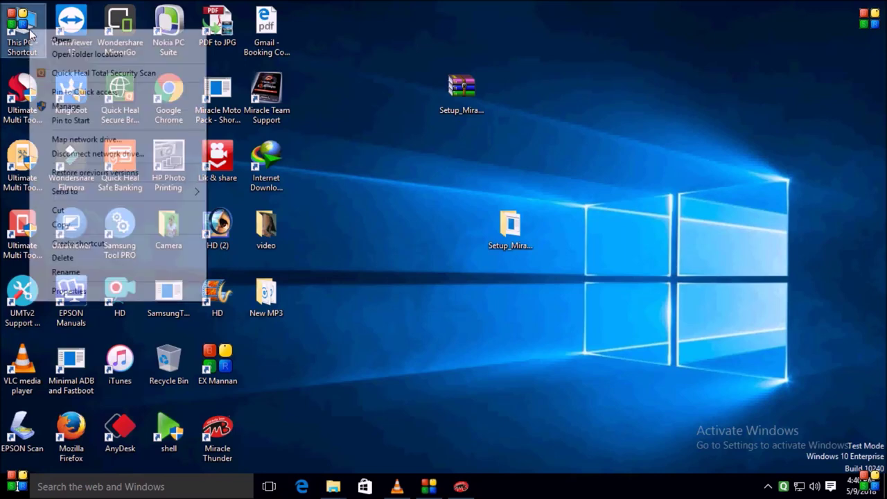
{"action": "left_click", "coordinate": [69, 46]}
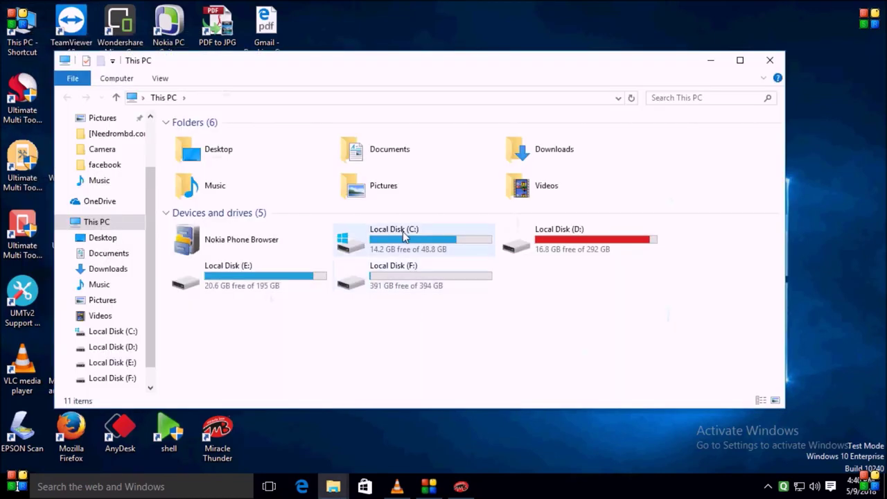
{"action": "left_click", "coordinate": [402, 231]}
{"action": "right_click", "coordinate": [402, 232]}
{"action": "left_click", "coordinate": [434, 187]}
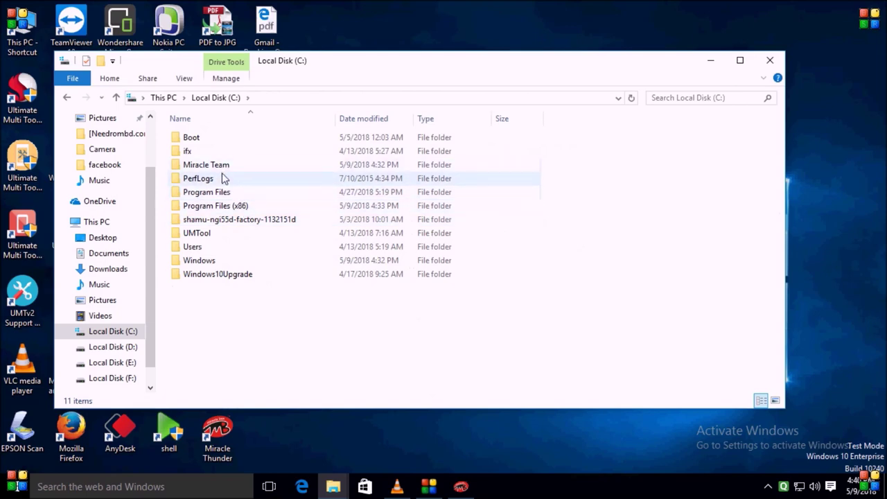
Open the BOX_Data folder inside Miracle Team > Miracle Thunder on drive C.
{"action": "left_click", "coordinate": [220, 170]}
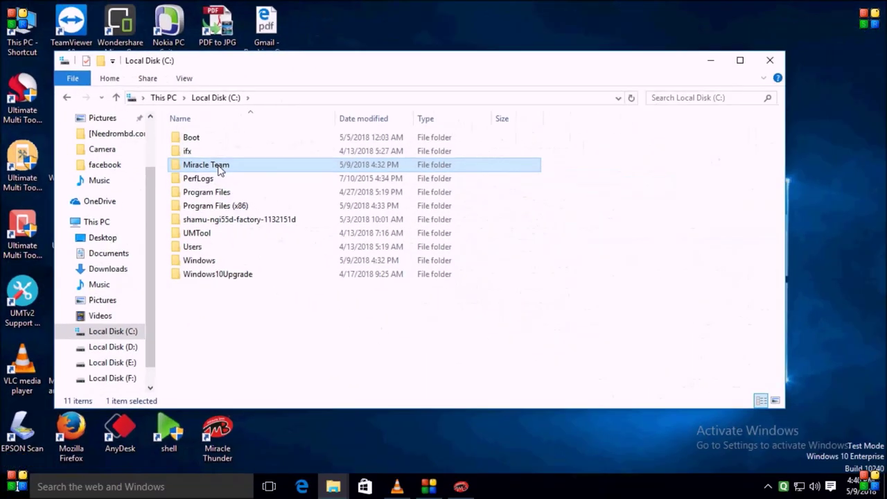
{"action": "right_click", "coordinate": [220, 170]}
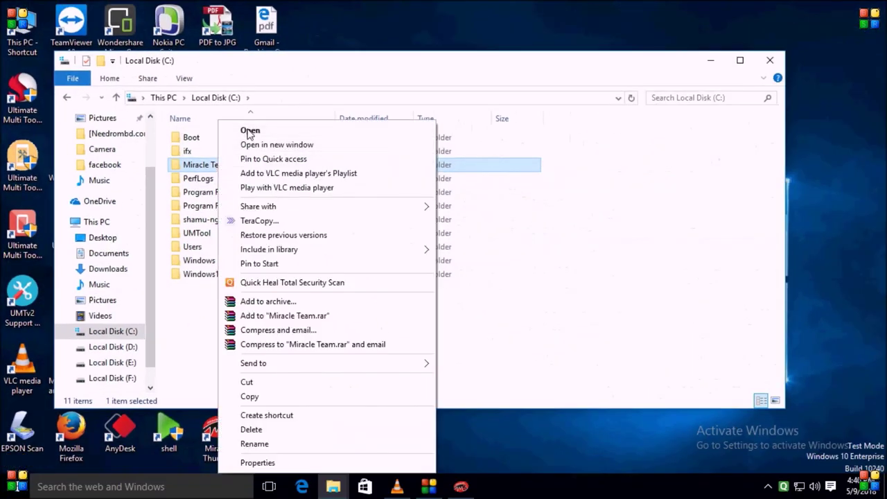
{"action": "left_click", "coordinate": [244, 132]}
{"action": "right_click", "coordinate": [238, 138]}
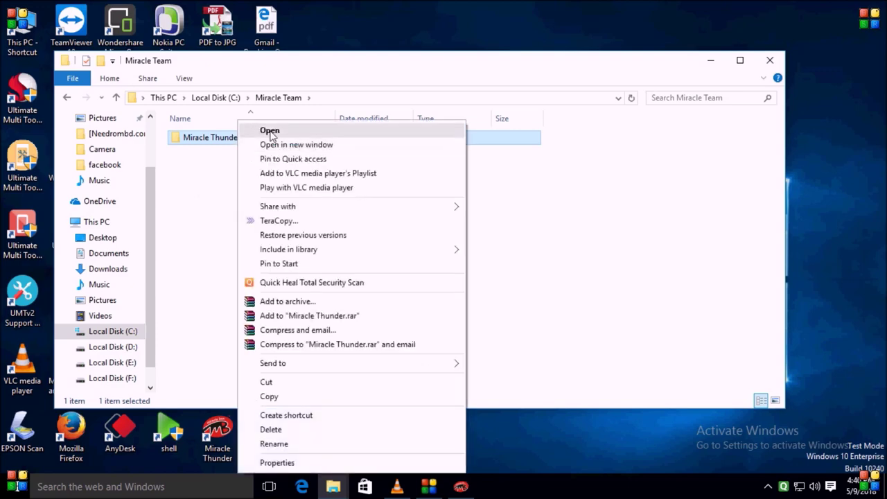
{"action": "left_click", "coordinate": [270, 129]}
{"action": "right_click", "coordinate": [215, 157]}
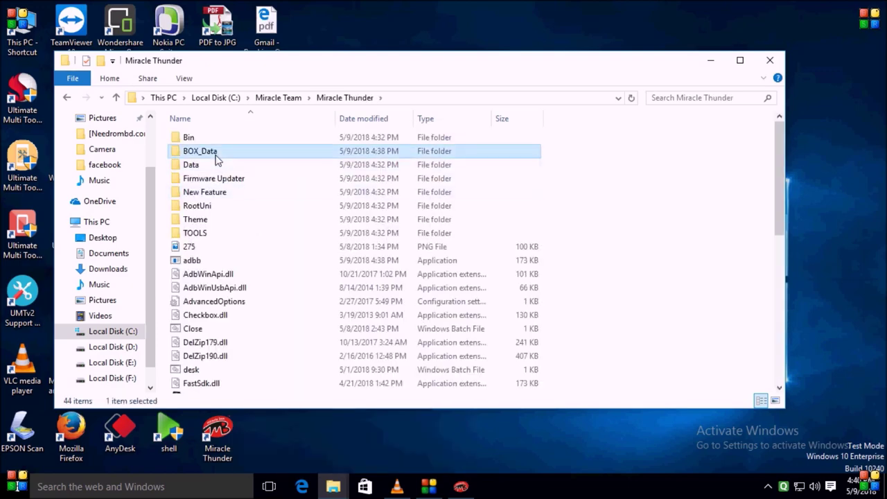
{"action": "left_click", "coordinate": [244, 131]}
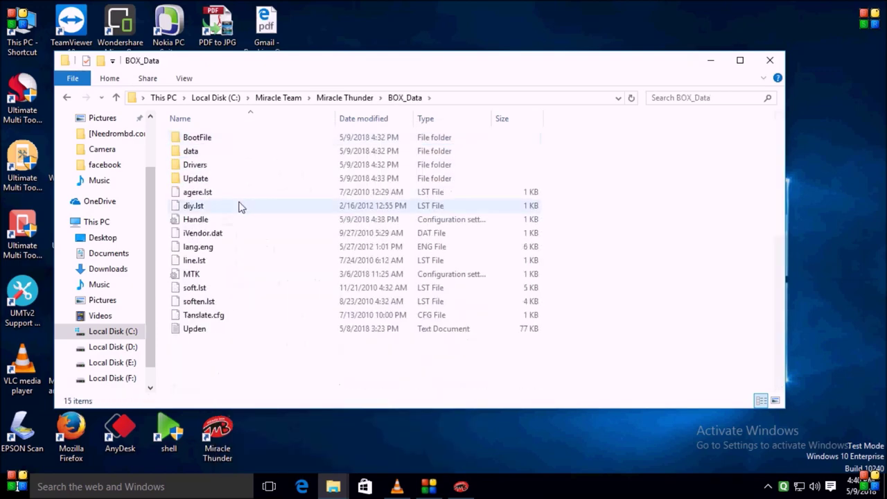
Open the Drivers folder and its Box Driver subfolder.
{"action": "right_click", "coordinate": [218, 166]}
{"action": "left_click", "coordinate": [239, 133]}
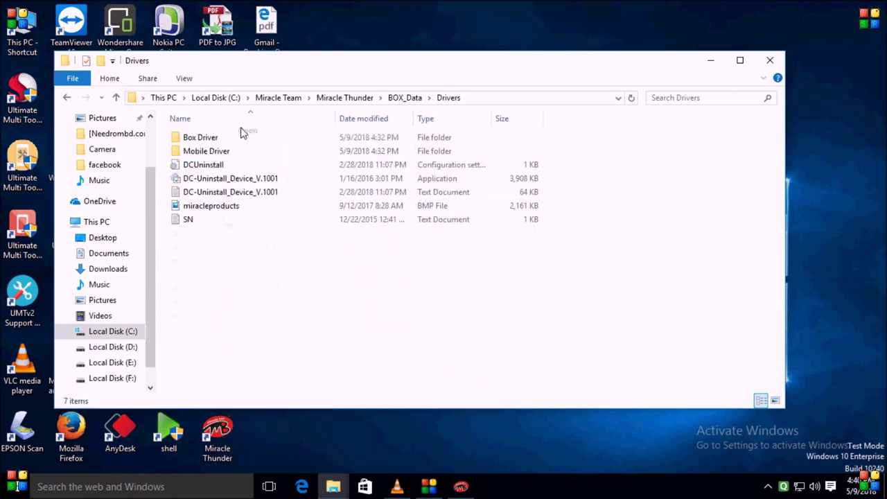
{"action": "left_click", "coordinate": [215, 141]}
{"action": "right_click", "coordinate": [215, 139]}
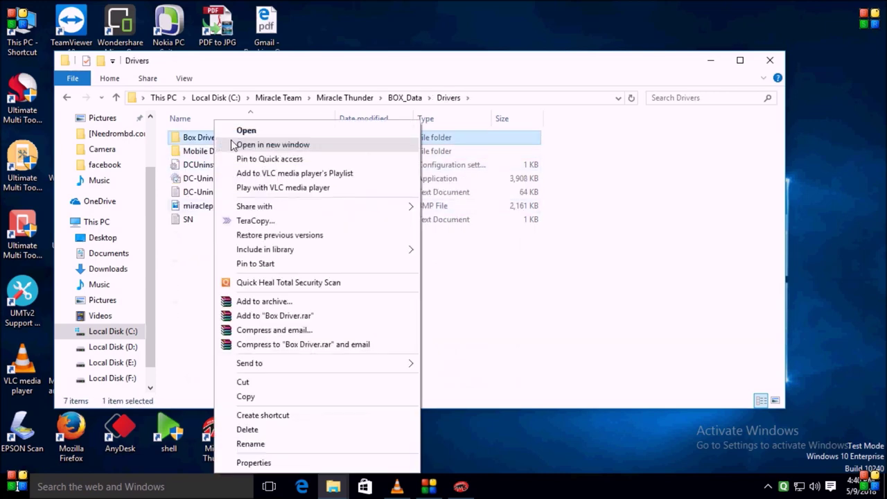
{"action": "left_click", "coordinate": [239, 133]}
Run Miracle_Box_Driver to install PL-2303 USB-to-Serial, finish the wizard, and close the folder window.
{"action": "left_click", "coordinate": [212, 166]}
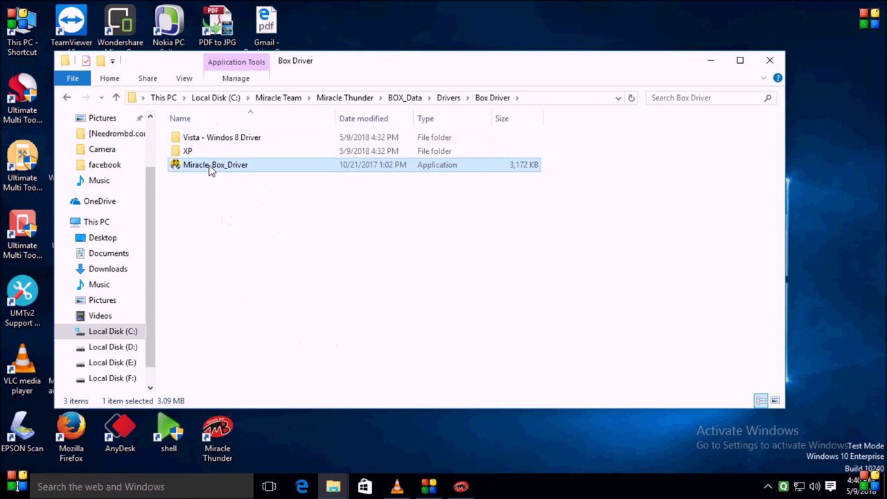
{"action": "right_click", "coordinate": [212, 168]}
{"action": "left_click", "coordinate": [239, 174]}
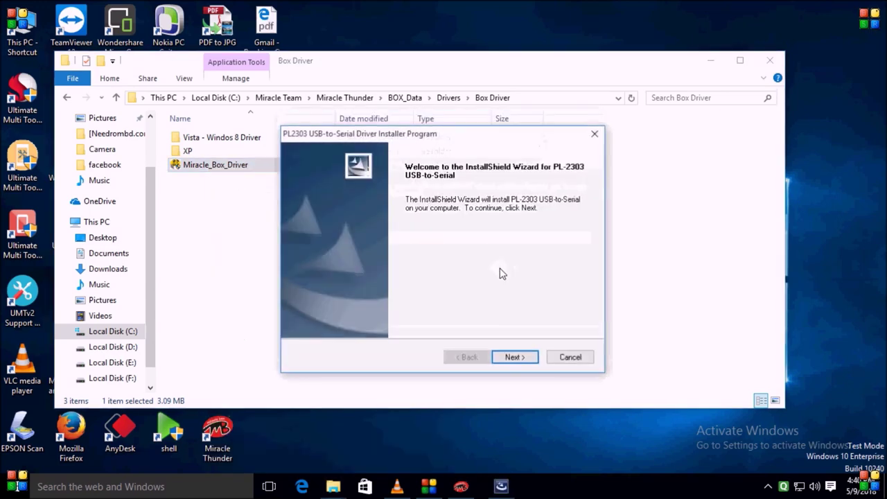
{"action": "left_click", "coordinate": [515, 357]}
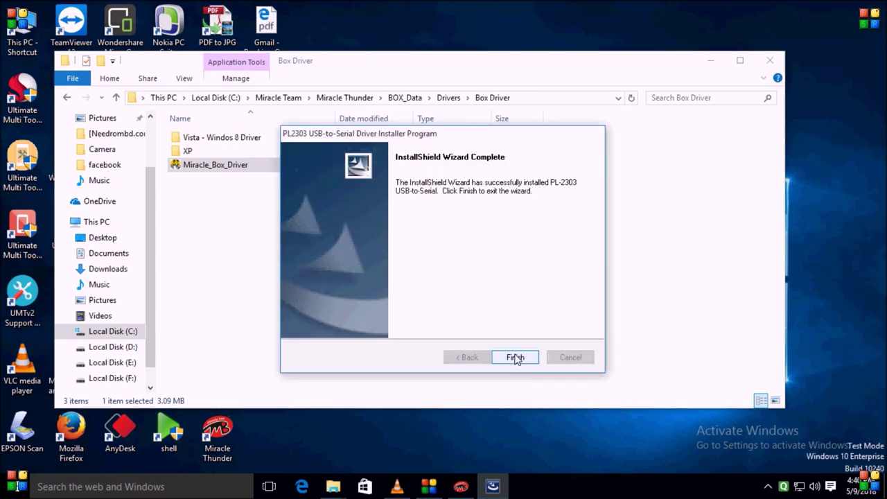
{"action": "left_click", "coordinate": [515, 358]}
{"action": "left_click", "coordinate": [768, 60]}
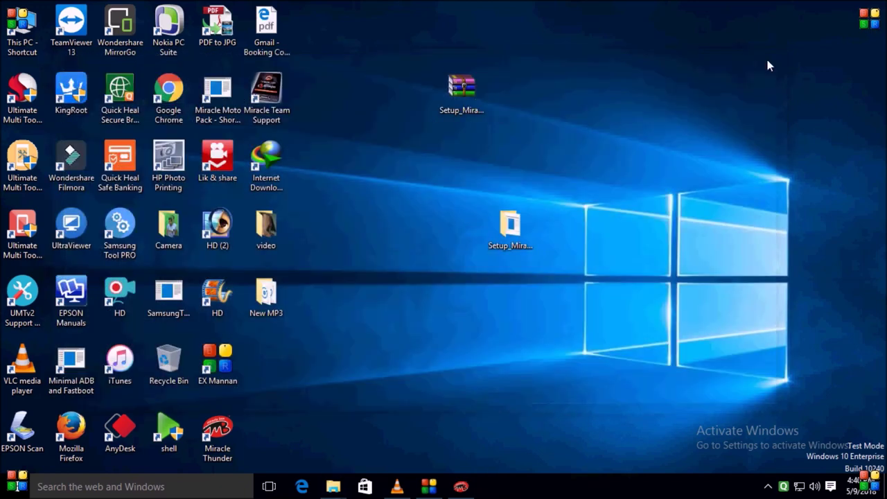
{"action": "right_click", "coordinate": [572, 168]}
{"action": "left_click", "coordinate": [611, 206]}
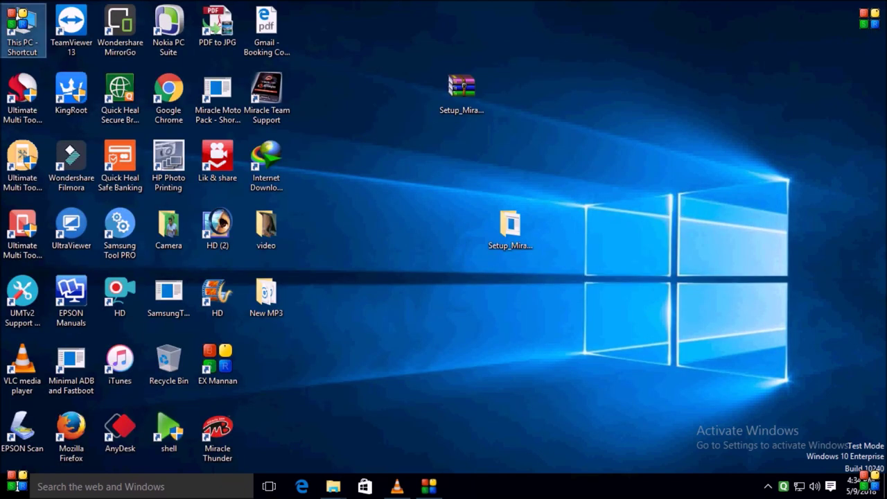
Open Computer Management for This PC, move its window clear of the desktop shortcuts, and display Device Manager.
{"action": "right_click", "coordinate": [8, 10]}
{"action": "left_click", "coordinate": [85, 88]}
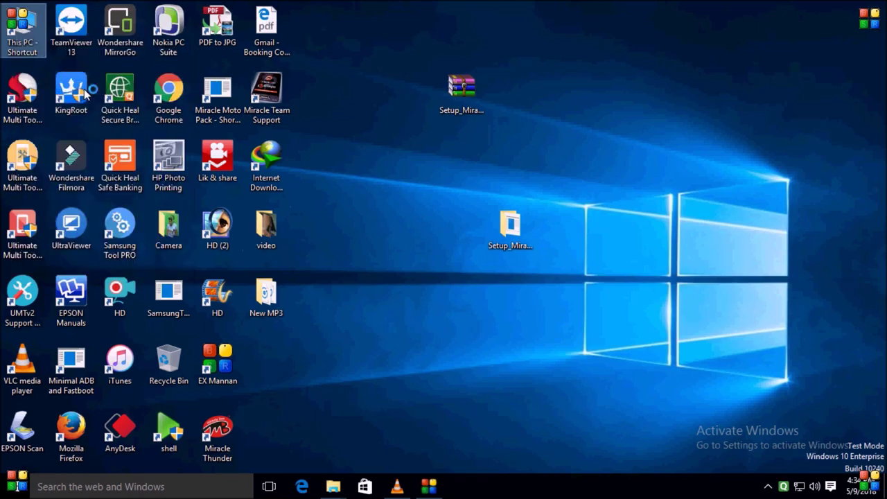
{"action": "right_click", "coordinate": [424, 201]}
{"action": "left_click", "coordinate": [450, 240]}
{"action": "right_click", "coordinate": [427, 210]}
{"action": "left_click", "coordinate": [460, 248]}
{"action": "right_click", "coordinate": [431, 230]}
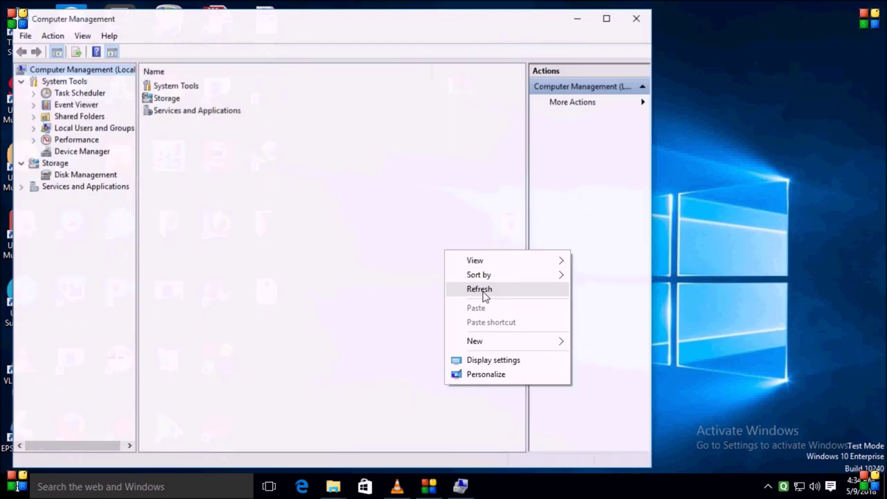
{"action": "left_click", "coordinate": [485, 290]}
{"action": "left_click_drag", "start_coordinate": [271, 30], "coordinate": [386, 18]}
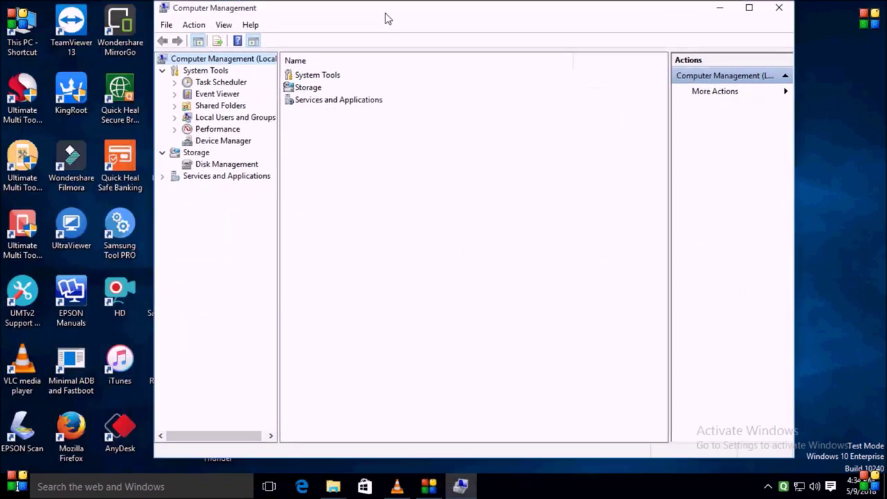
{"action": "left_click", "coordinate": [241, 142]}
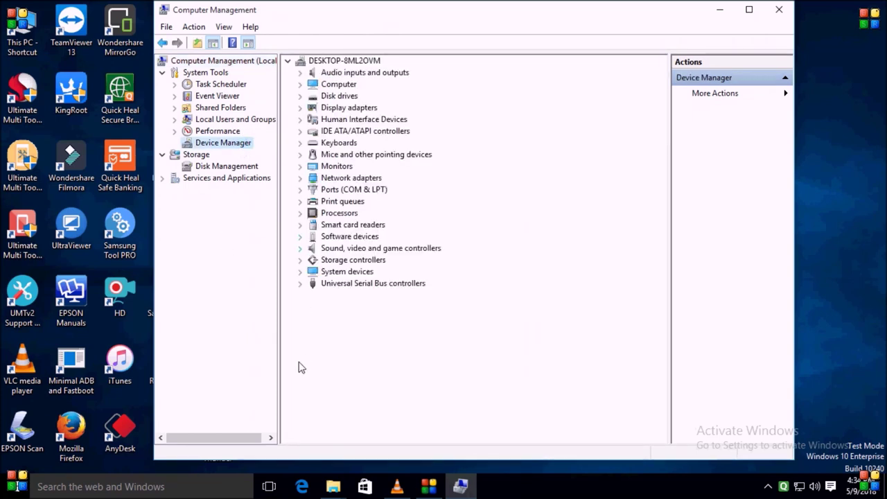
Update the USB-Serial Controller's driver manually, searching C:\ with subfolders included, and close the finished wizard.
{"action": "left_click", "coordinate": [306, 194]}
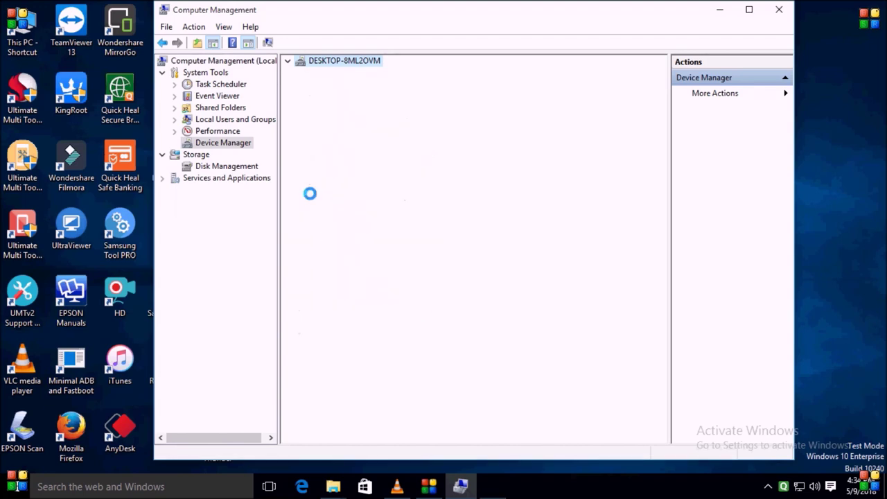
{"action": "left_click", "coordinate": [347, 202]}
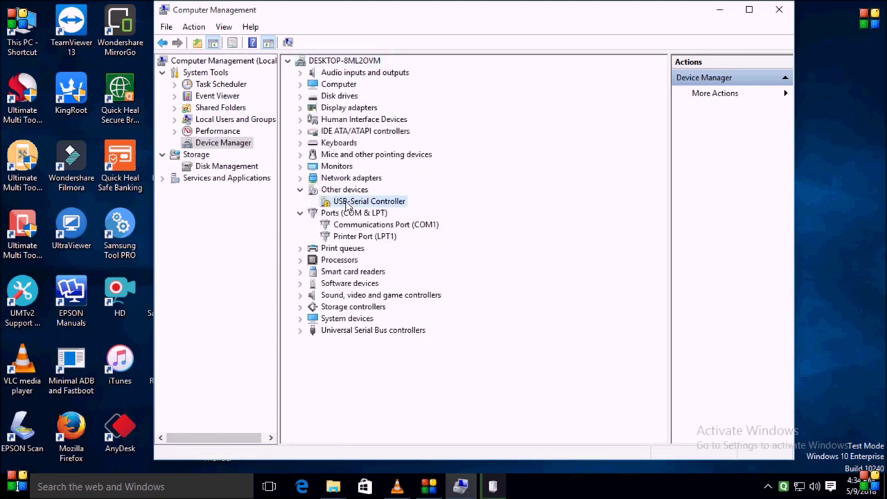
{"action": "right_click", "coordinate": [348, 202]}
{"action": "left_click", "coordinate": [379, 207]}
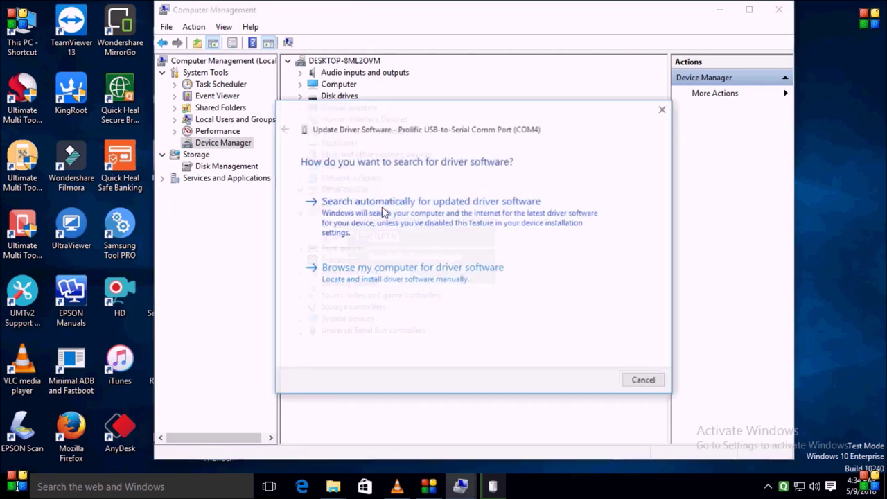
{"action": "left_click", "coordinate": [394, 272]}
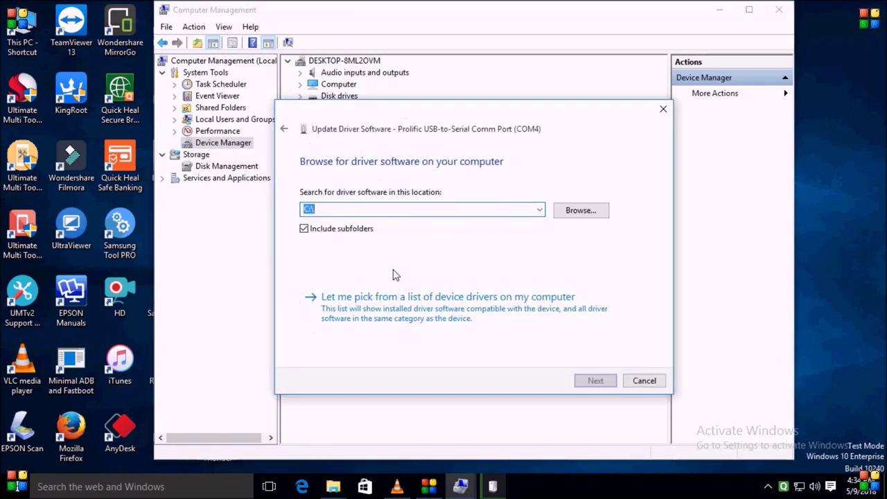
{"action": "left_click", "coordinate": [594, 381]}
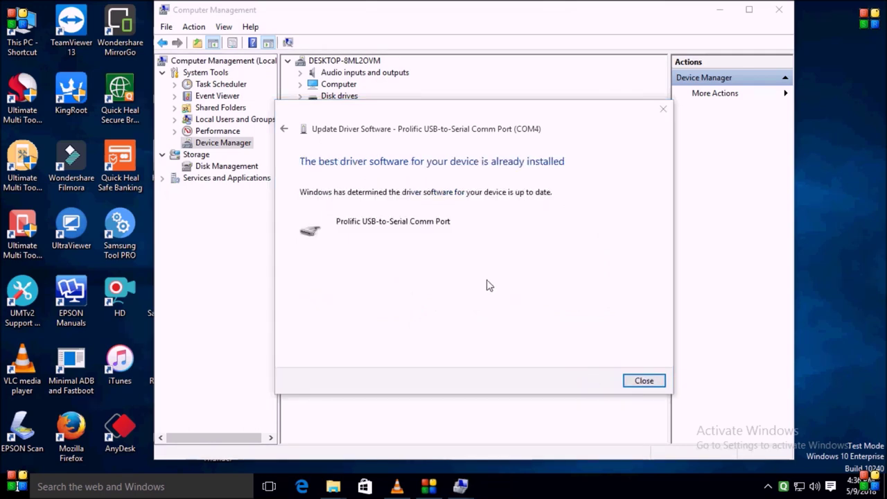
{"action": "left_click", "coordinate": [638, 380]}
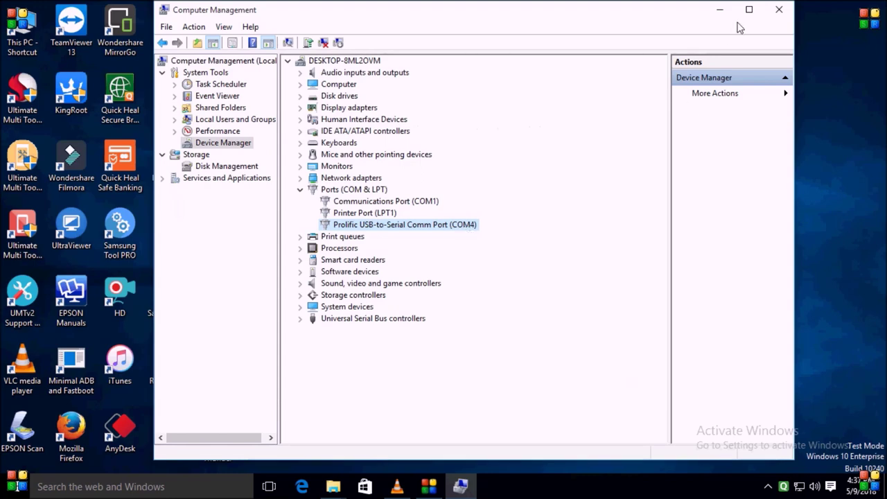
Close Computer Management, and launch Miracle Thunder from its desktop shortcut.
{"action": "left_click", "coordinate": [778, 9]}
{"action": "right_click", "coordinate": [555, 91]}
{"action": "left_click", "coordinate": [609, 123]}
{"action": "right_click", "coordinate": [224, 434]}
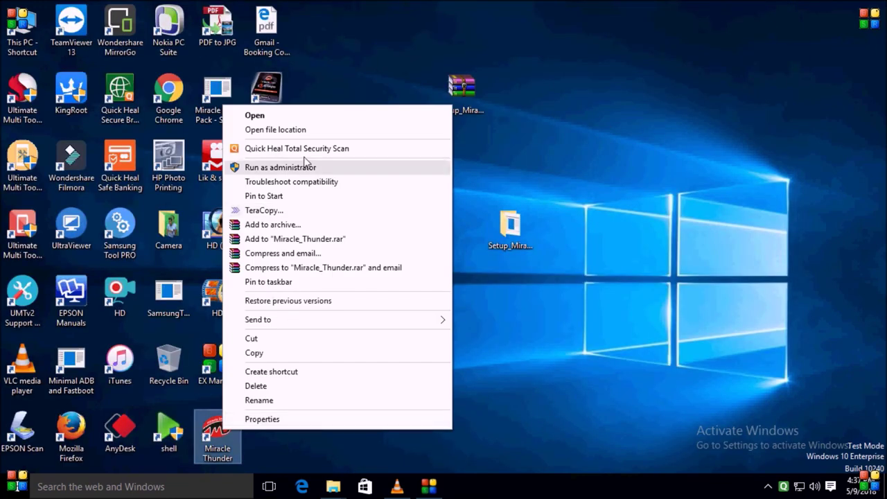
{"action": "left_click", "coordinate": [281, 129]}
{"action": "right_click", "coordinate": [361, 130]}
{"action": "left_click", "coordinate": [398, 171]}
{"action": "right_click", "coordinate": [385, 157]}
{"action": "left_click", "coordinate": [419, 197]}
{"action": "right_click", "coordinate": [400, 179]}
{"action": "left_click", "coordinate": [438, 217]}
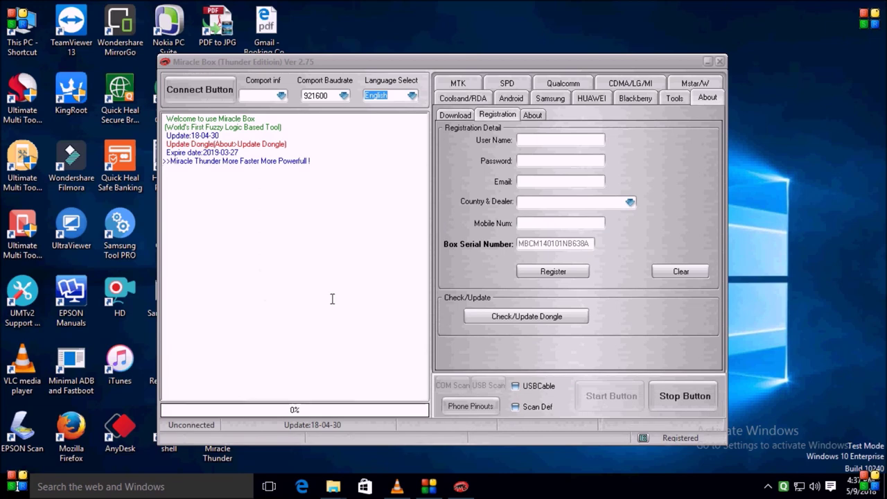
Check and update the dongle, and connect the box with the MTK service options open.
{"action": "left_click", "coordinate": [538, 316]}
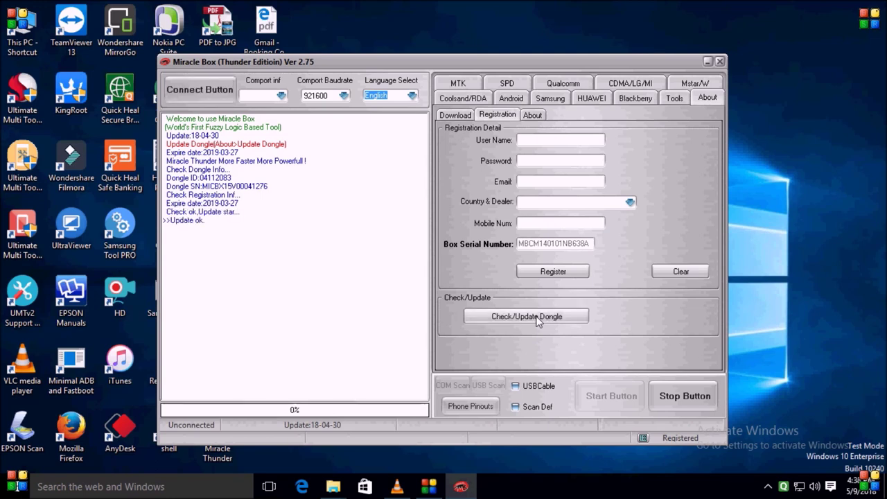
{"action": "left_click", "coordinate": [457, 83]}
{"action": "left_click", "coordinate": [217, 95]}
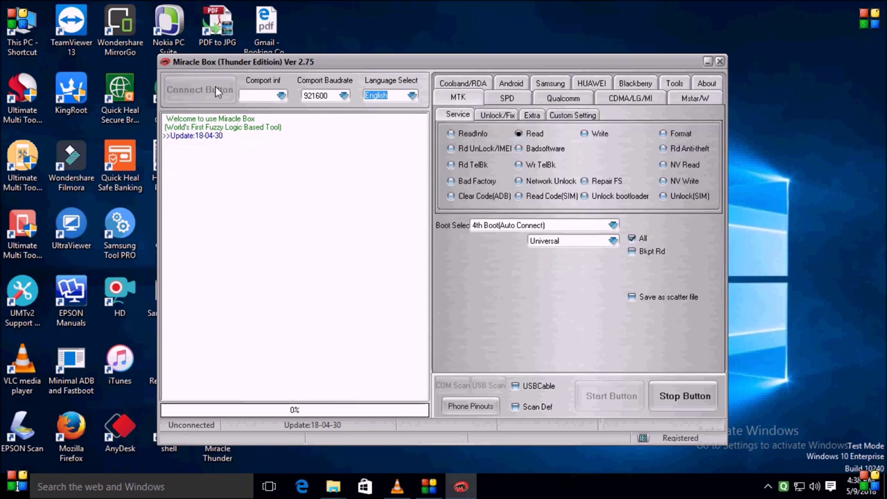